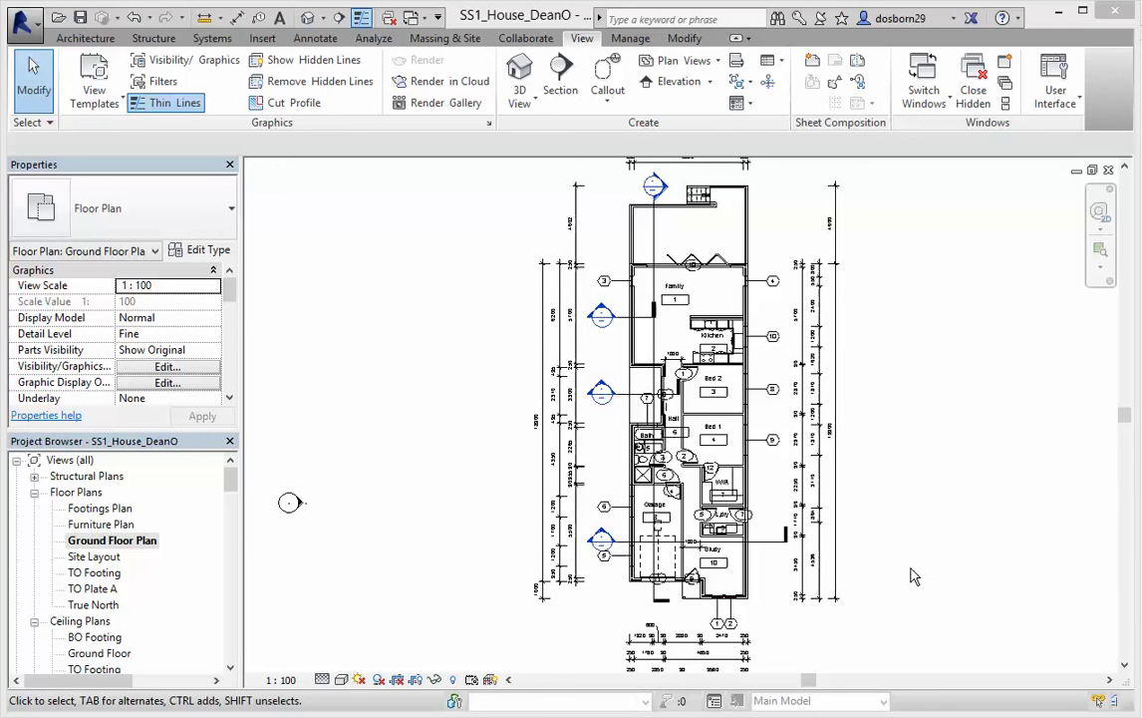
Place a building elevation marker in the kitchen of the ground floor plan, facing the stove wall
{"action": "left_click", "coordinate": [711, 84]}
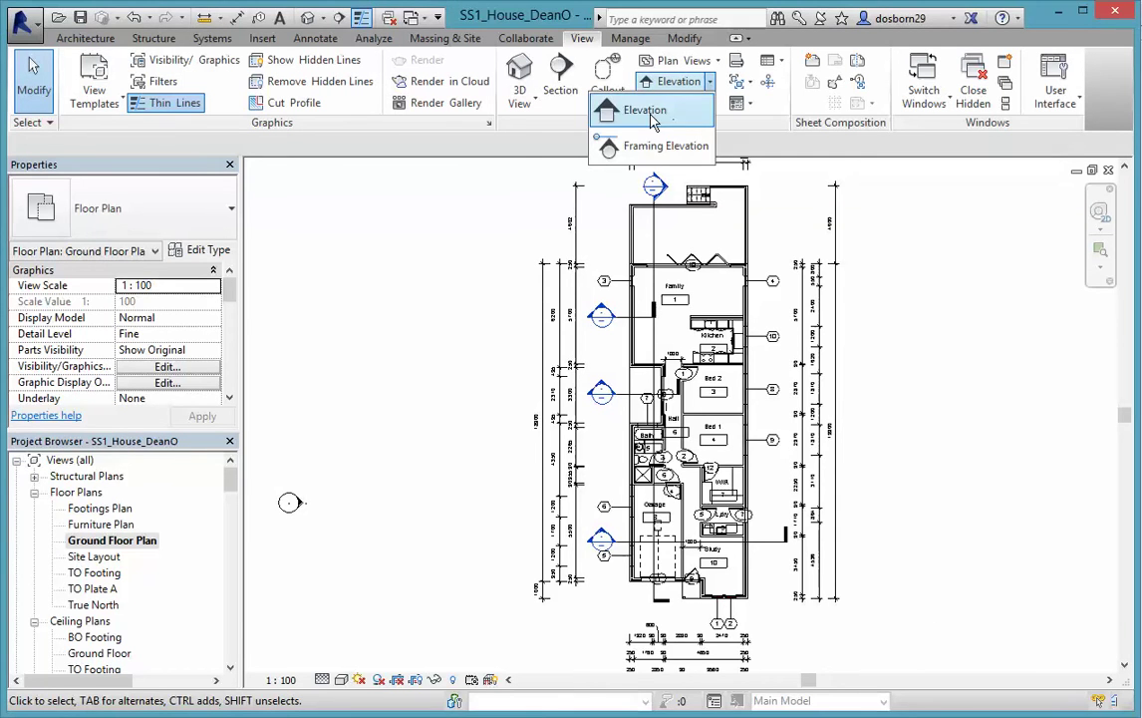
{"action": "left_click", "coordinate": [650, 112]}
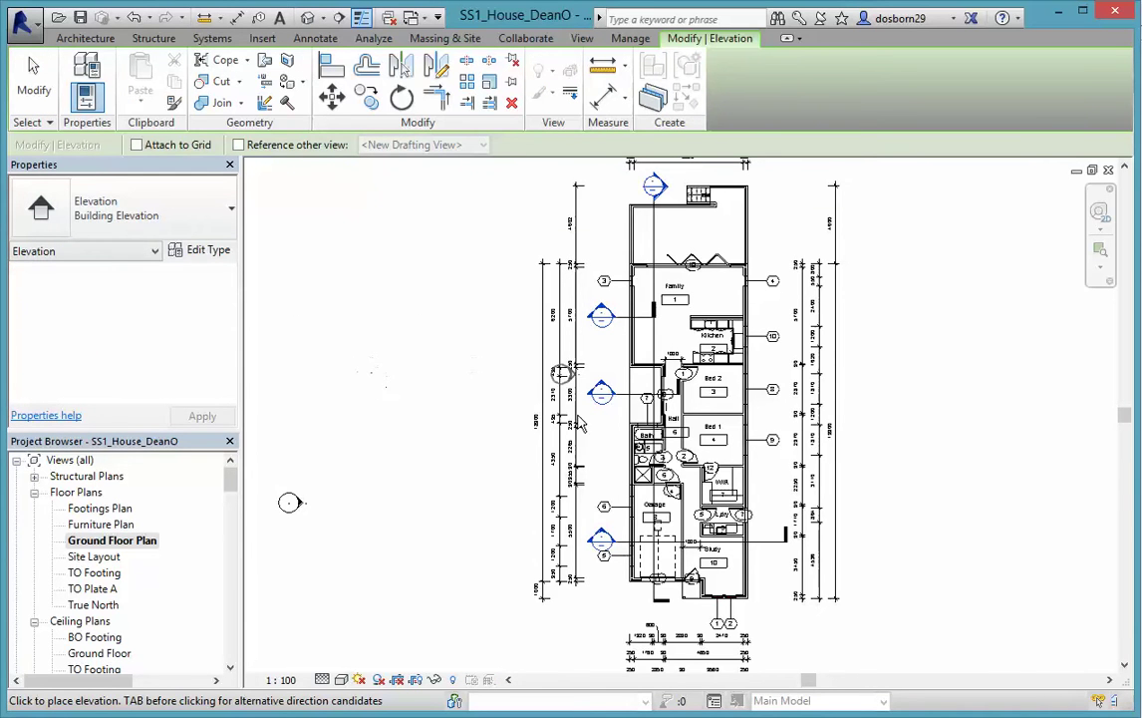
{"action": "scroll", "coordinate": [714, 369], "scroll_direction": "up", "scroll_amount": 5}
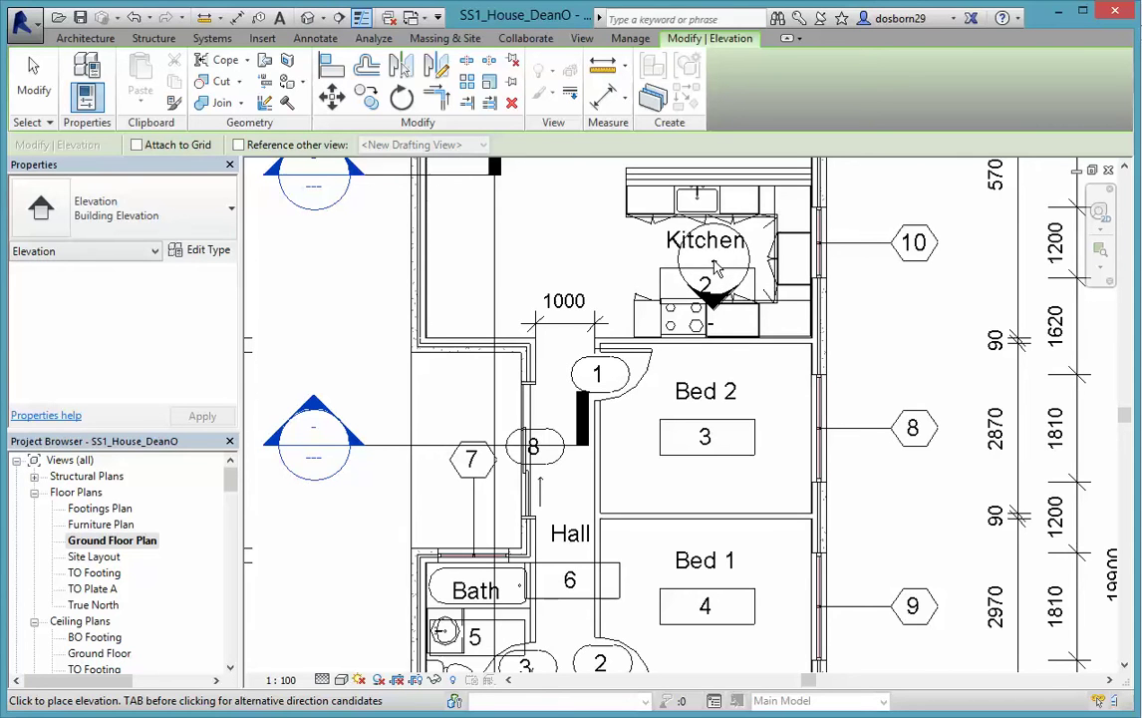
{"action": "left_click", "coordinate": [714, 267]}
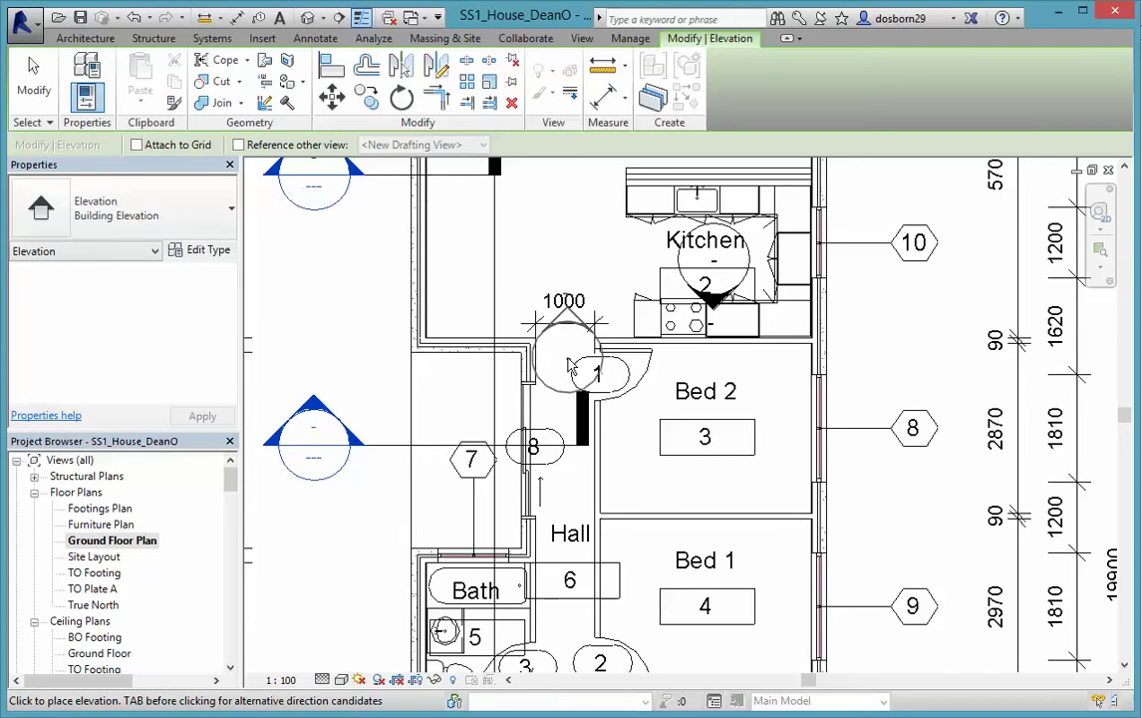
{"action": "key", "text": "Escape"}
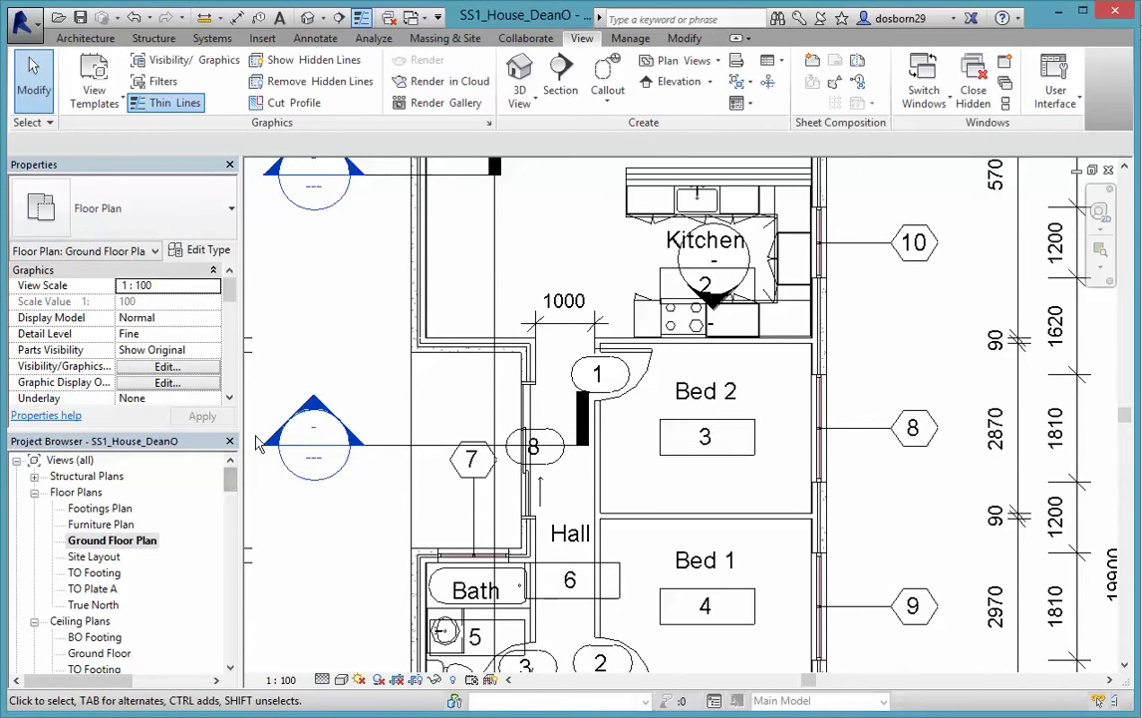
Open the Elevation 1 - a view listed under the building elevations
{"action": "left_click_drag", "start_coordinate": [231, 478], "coordinate": [230, 513]}
{"action": "left_click", "coordinate": [105, 525]}
{"action": "double_click", "coordinate": [105, 525]}
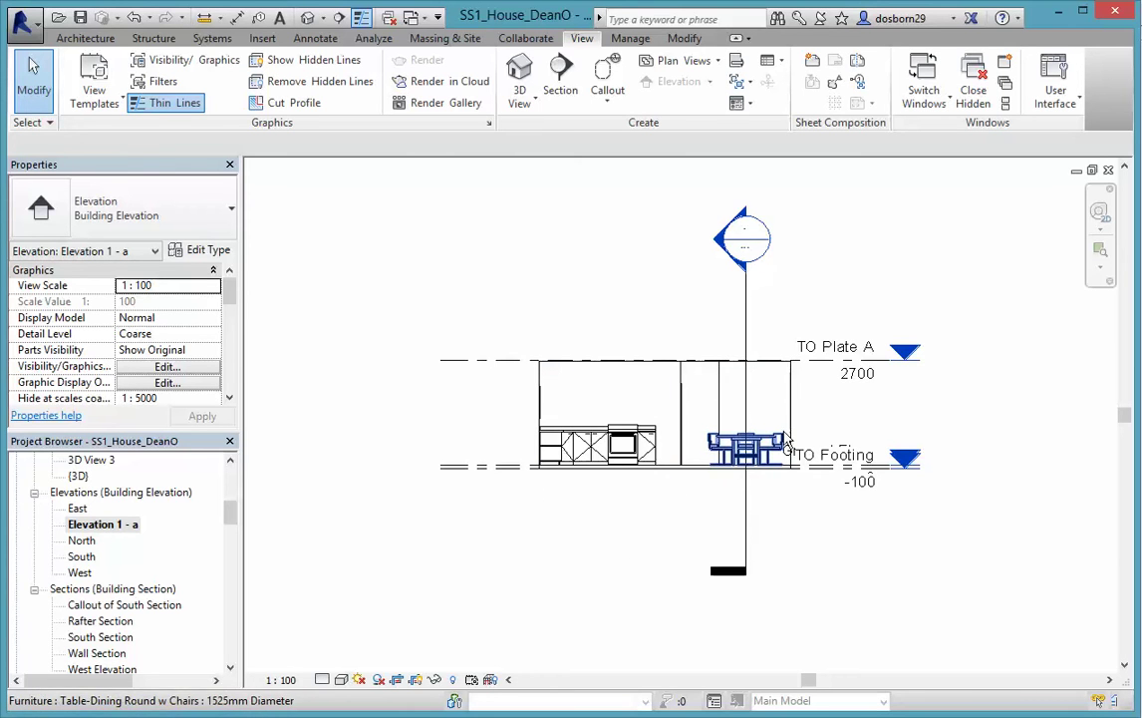
Pull in the crop region's right edge to just past the cabinets beside the stove, cutting off the dining area
{"action": "left_click", "coordinate": [540, 380]}
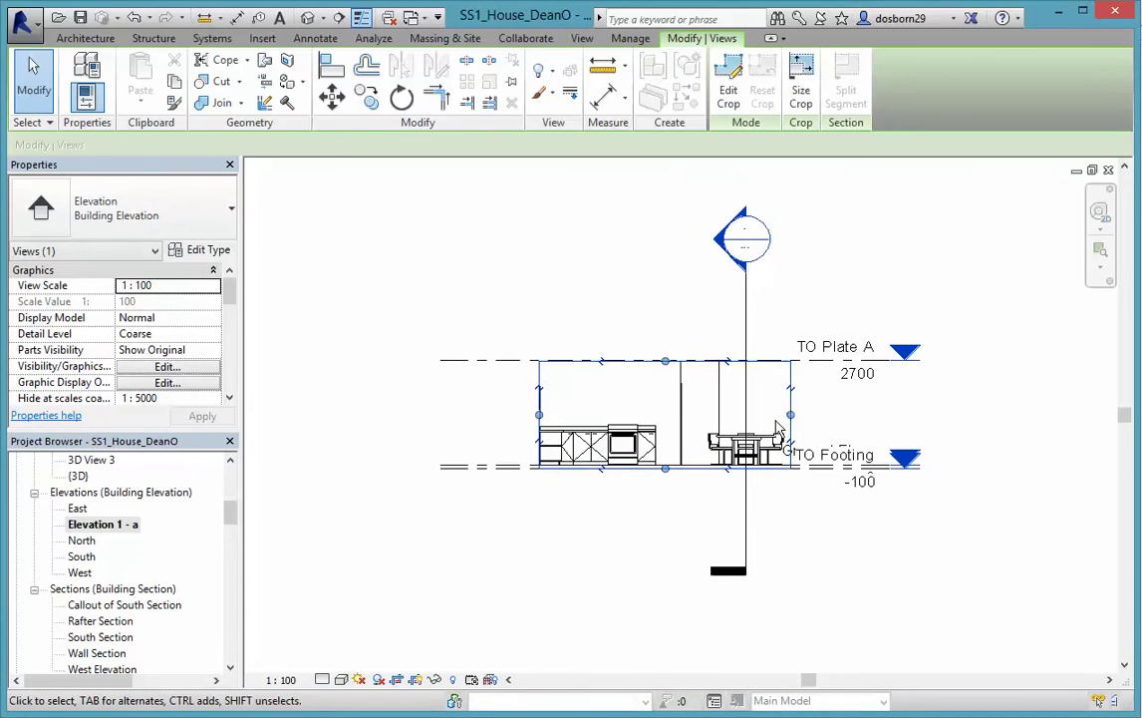
{"action": "key", "text": "s"}
{"action": "key", "text": "s"}
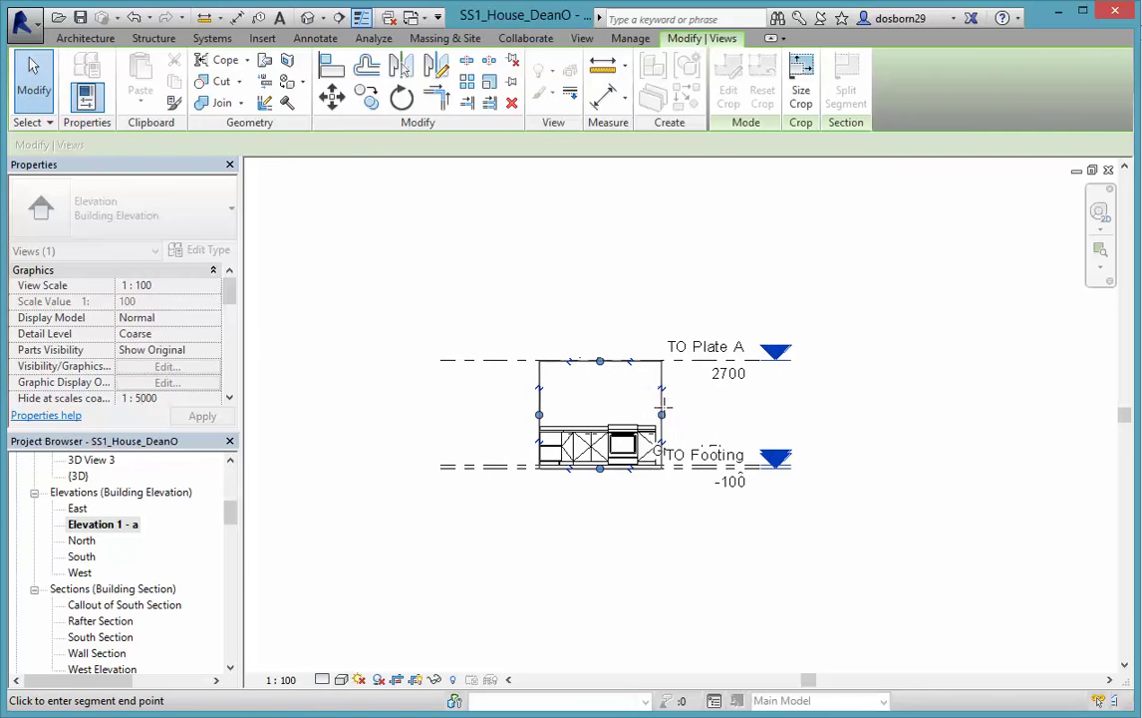
{"action": "left_click", "coordinate": [684, 407]}
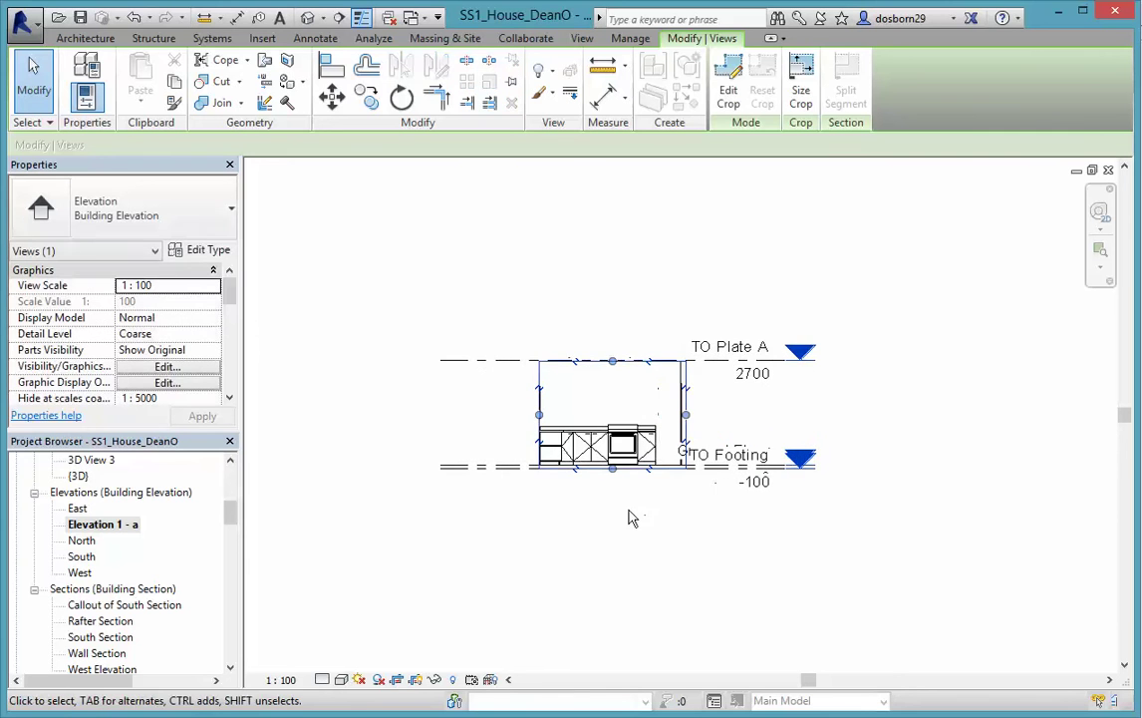
{"action": "scroll", "coordinate": [619, 500], "scroll_direction": "up", "scroll_amount": 5}
{"action": "left_click", "coordinate": [617, 494]}
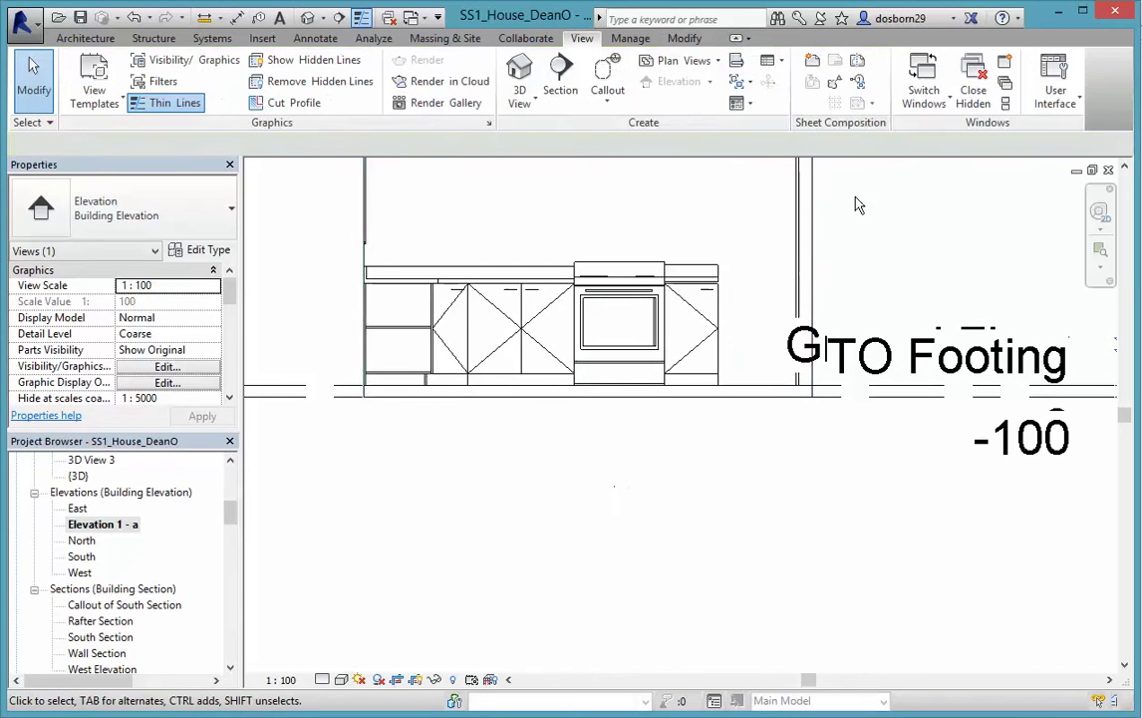
{"action": "left_click", "coordinate": [812, 271]}
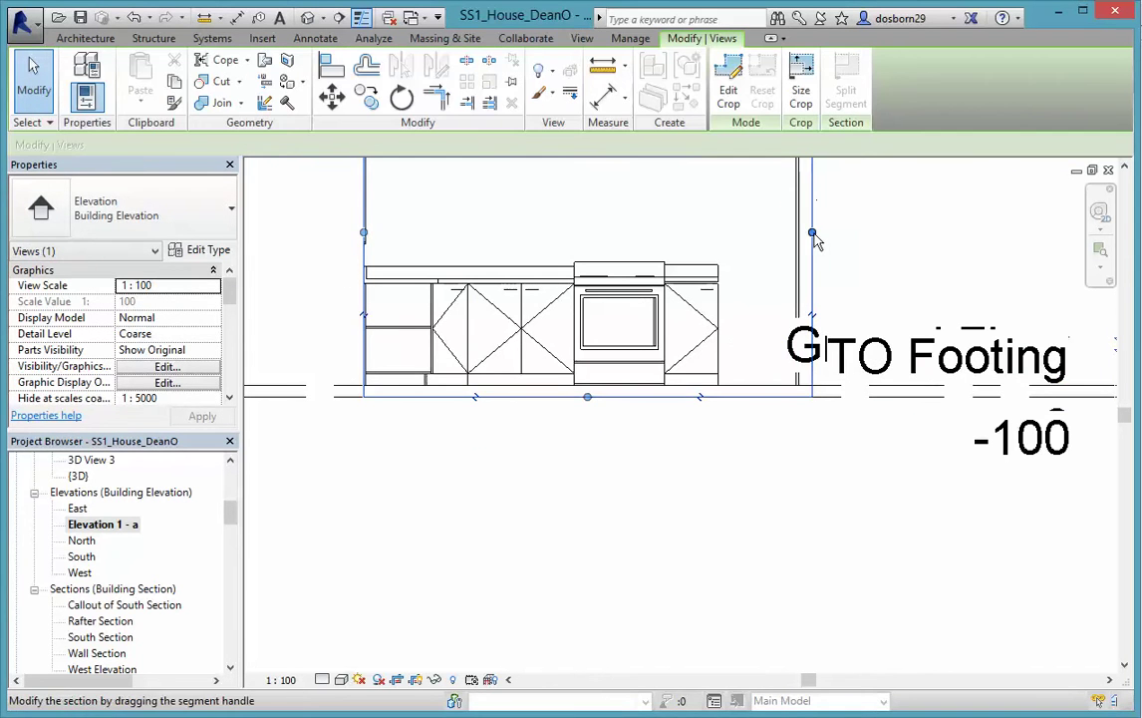
{"action": "left_click_drag", "start_coordinate": [812, 234], "coordinate": [785, 232]}
{"action": "left_click_drag", "start_coordinate": [786, 319], "coordinate": [750, 332]}
{"action": "left_click", "coordinate": [558, 467]}
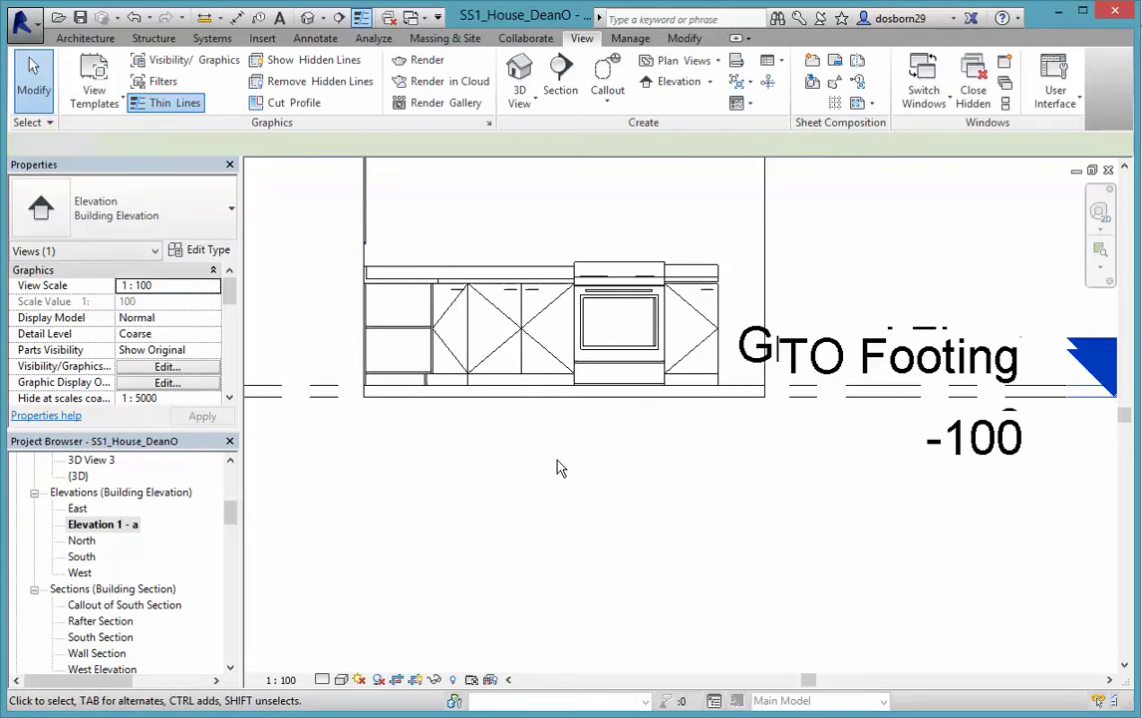
Extend the crop region's left edge outward so the full thickness of the exterior wall is included
{"action": "left_click", "coordinate": [366, 286]}
{"action": "left_click_drag", "start_coordinate": [364, 233], "coordinate": [322, 232]}
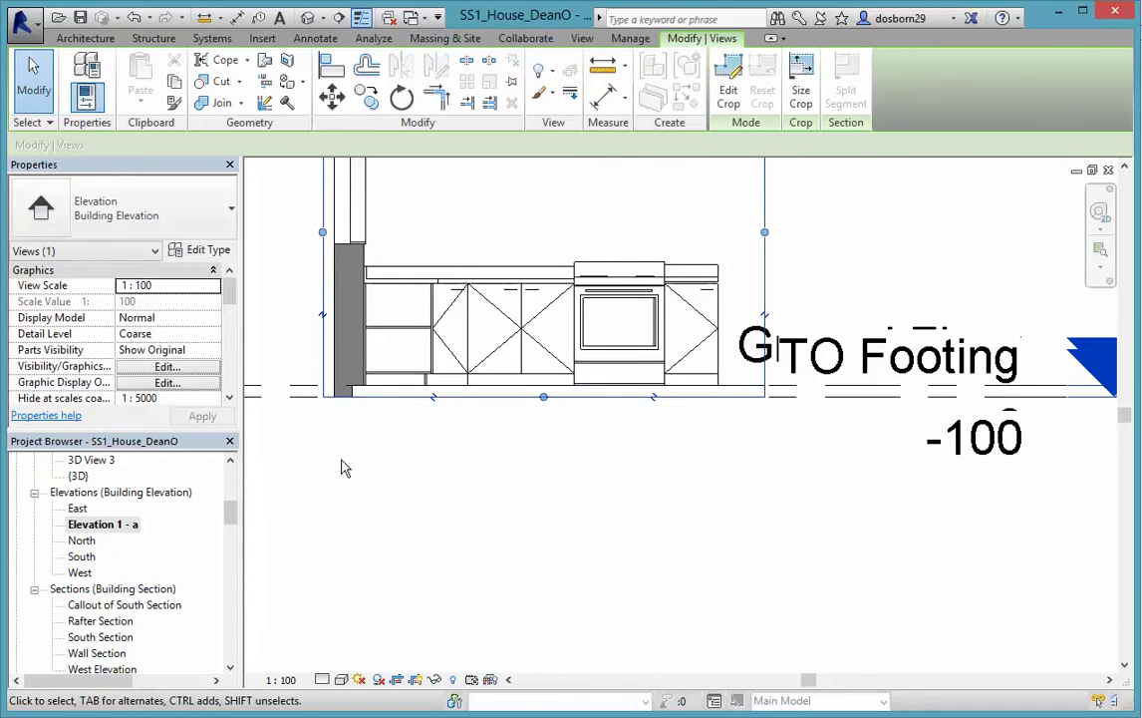
{"action": "left_click", "coordinate": [366, 469]}
{"action": "scroll", "coordinate": [384, 470], "scroll_direction": "up", "scroll_amount": 1}
{"action": "scroll", "coordinate": [390, 469], "scroll_direction": "down", "scroll_amount": 1}
{"action": "middle_click_drag", "start_coordinate": [401, 469], "coordinate": [514, 533]}
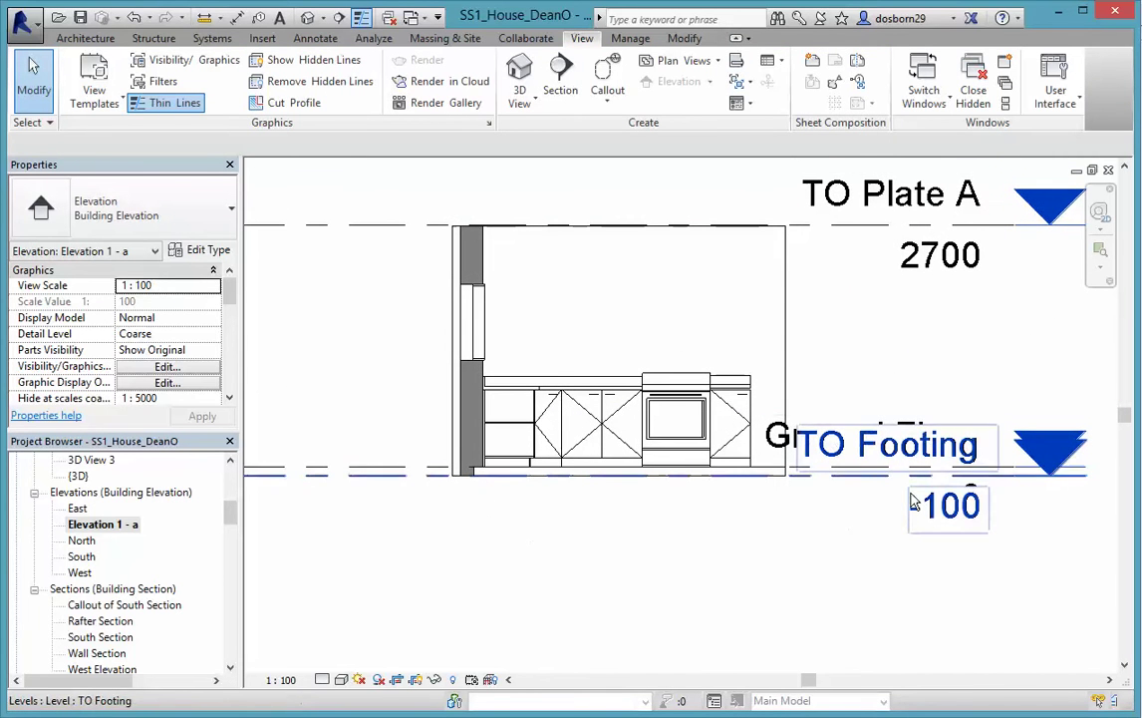
Set the kitchen elevation's view scale to 1:50
{"action": "left_click", "coordinate": [879, 479]}
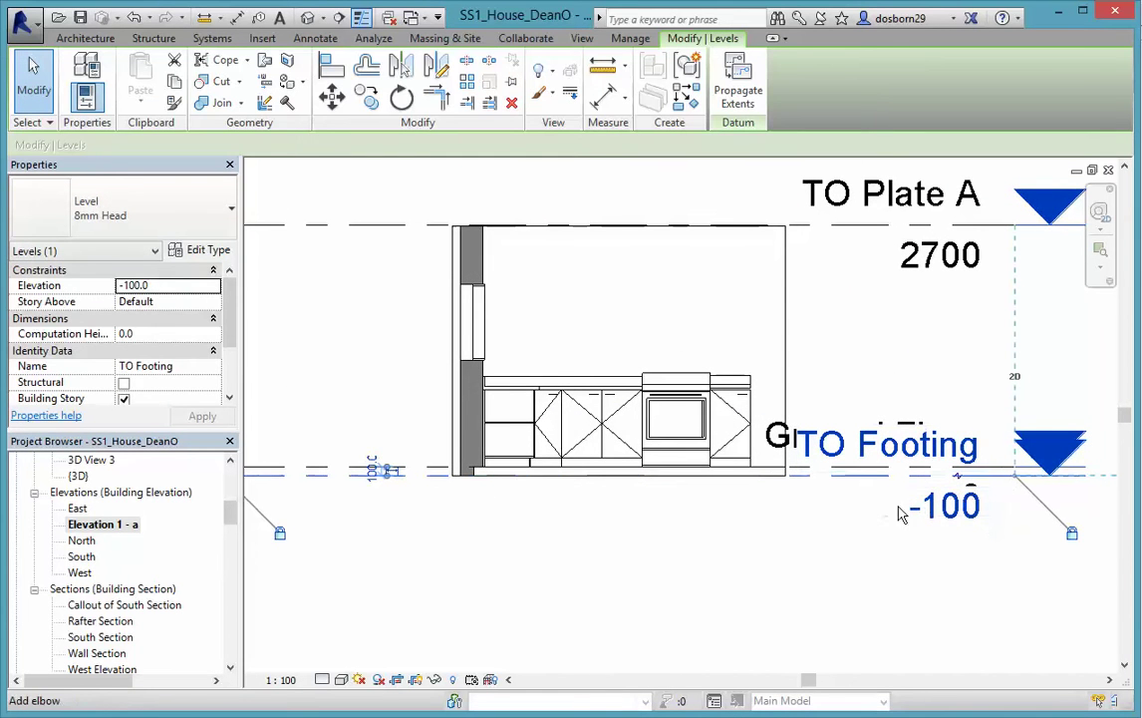
{"action": "left_click", "coordinate": [297, 680]}
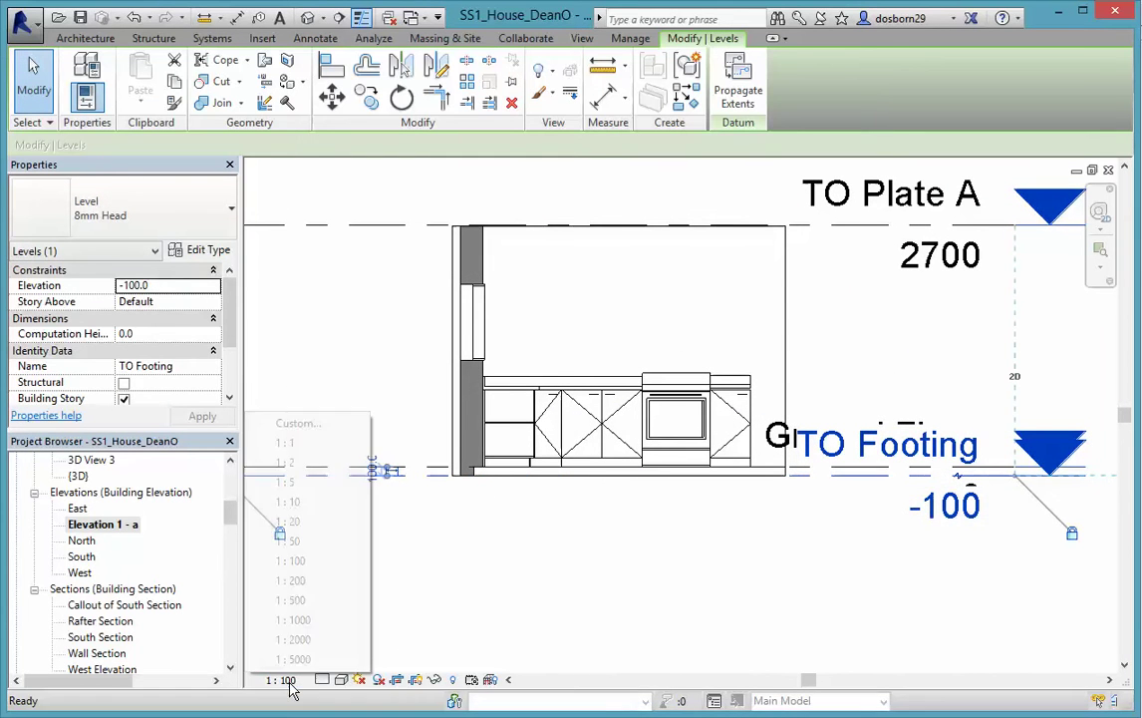
{"action": "left_click", "coordinate": [290, 541]}
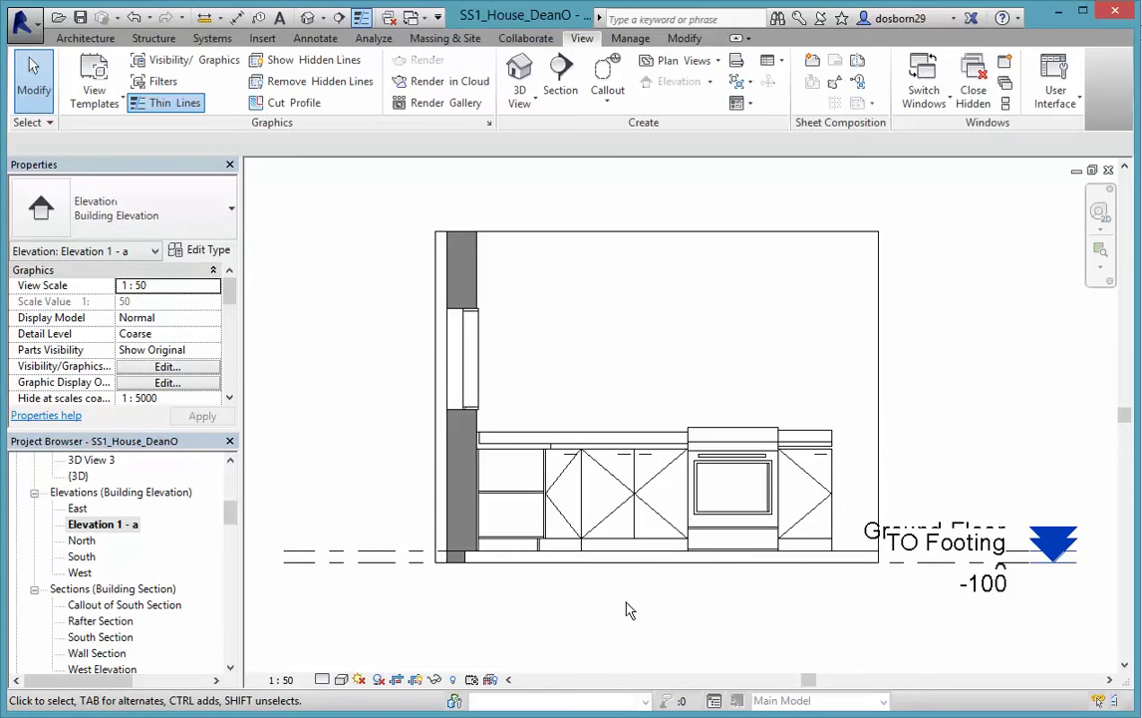
Add elbows to the TO Footing and Ground Floor level lines, separating their overlapping level heads
{"action": "left_click", "coordinate": [934, 575]}
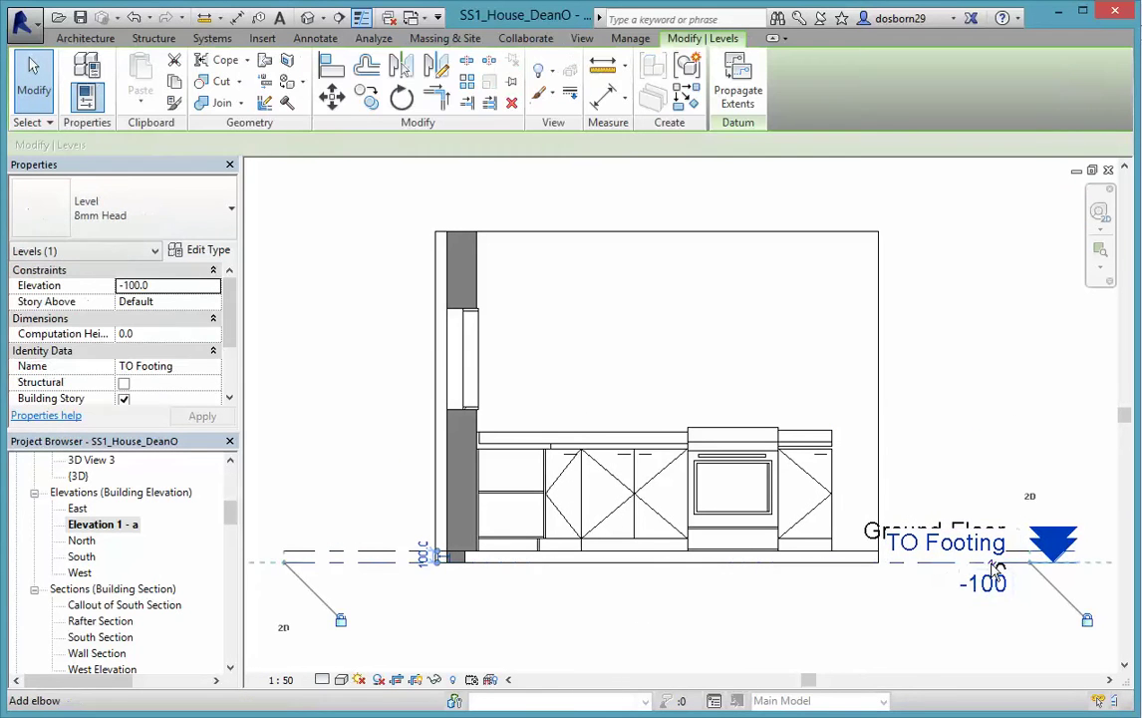
{"action": "left_click", "coordinate": [998, 561]}
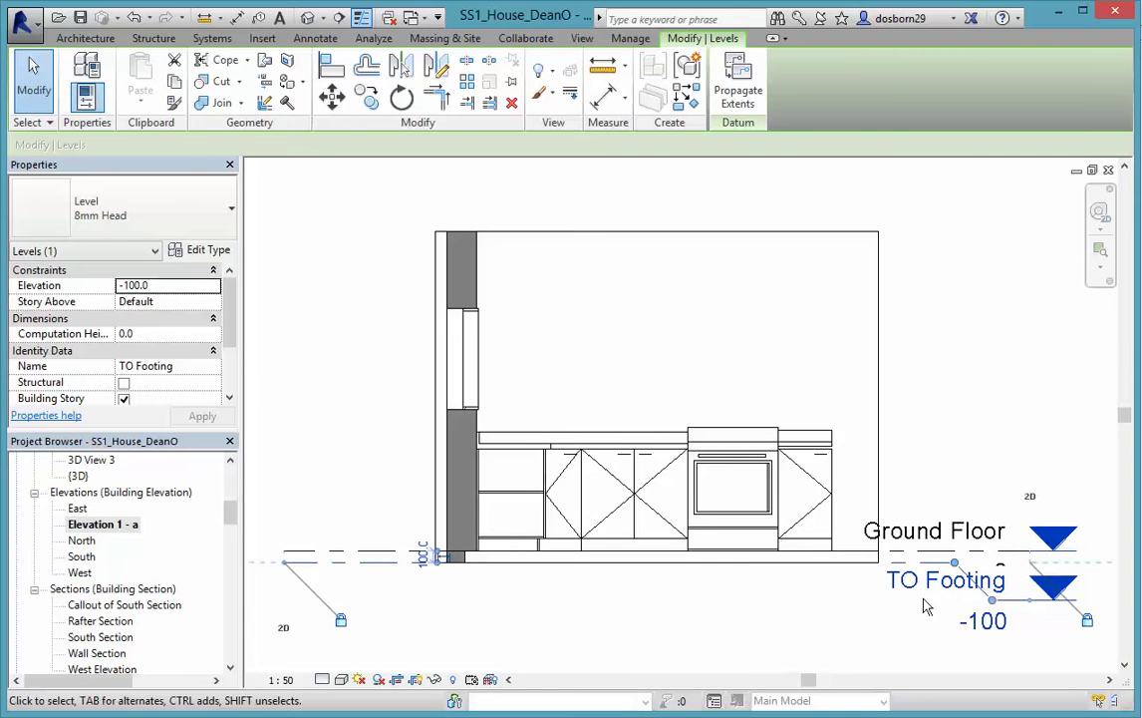
{"action": "left_click", "coordinate": [865, 632]}
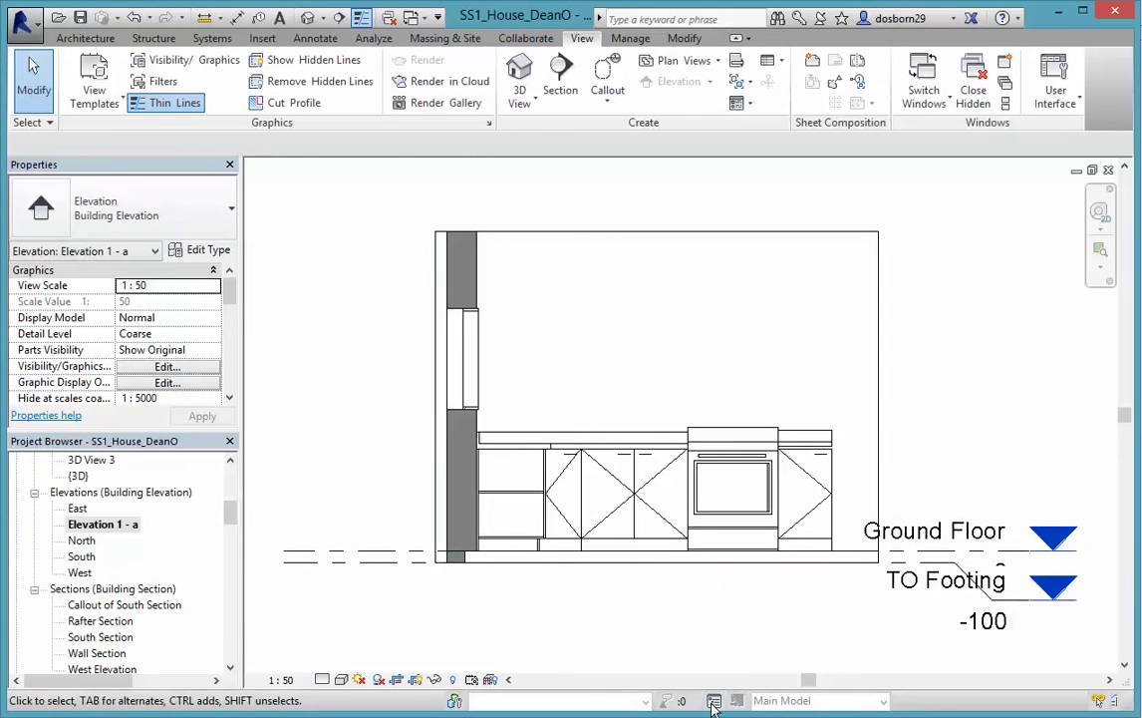
{"action": "left_click", "coordinate": [994, 551]}
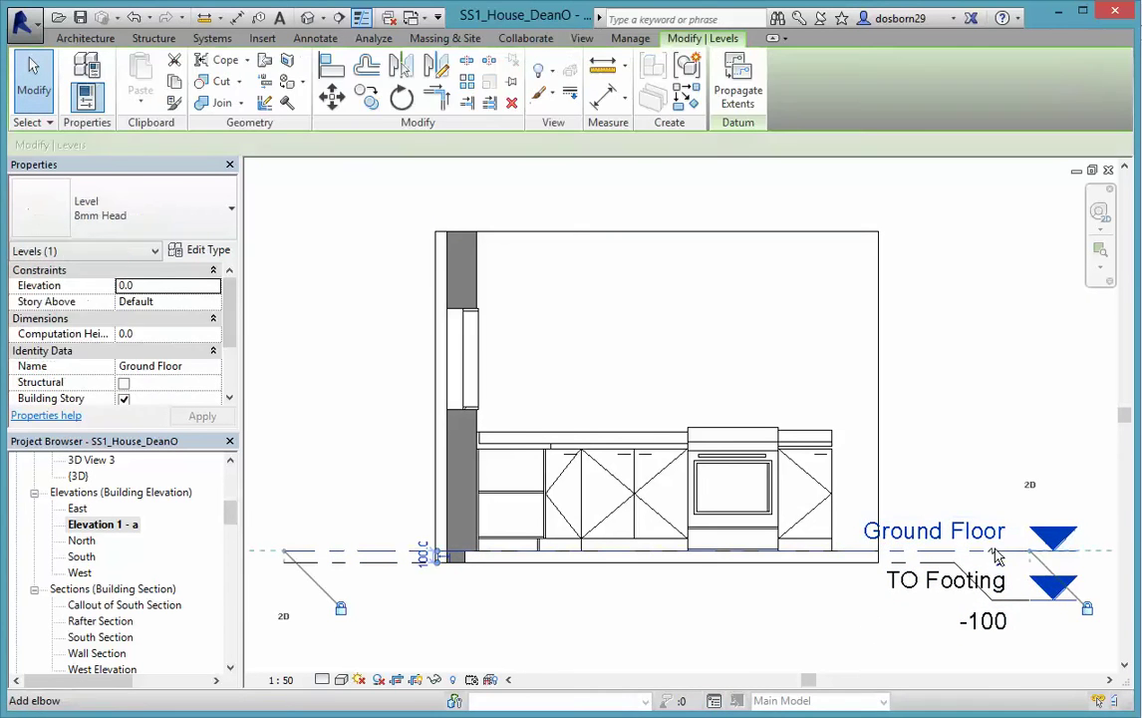
{"action": "mouse_move", "coordinate": [999, 549]}
{"action": "left_mouse_down"}
{"action": "mouse_move", "coordinate": [990, 593]}
{"action": "mouse_move", "coordinate": [992, 526]}
{"action": "left_mouse_up"}
{"action": "left_click", "coordinate": [845, 654]}
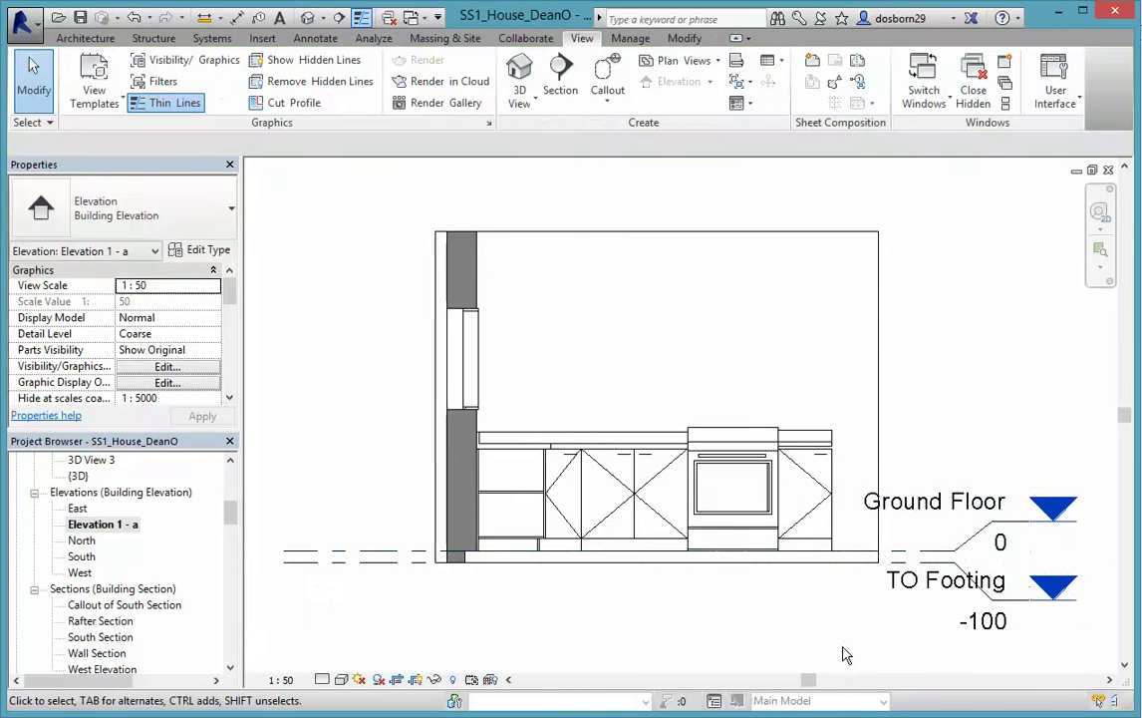
Set the kitchen elevation's detail level to Fine and its visual style to Consistent Colors
{"action": "middle_click_drag", "start_coordinate": [827, 676], "coordinate": [840, 609]}
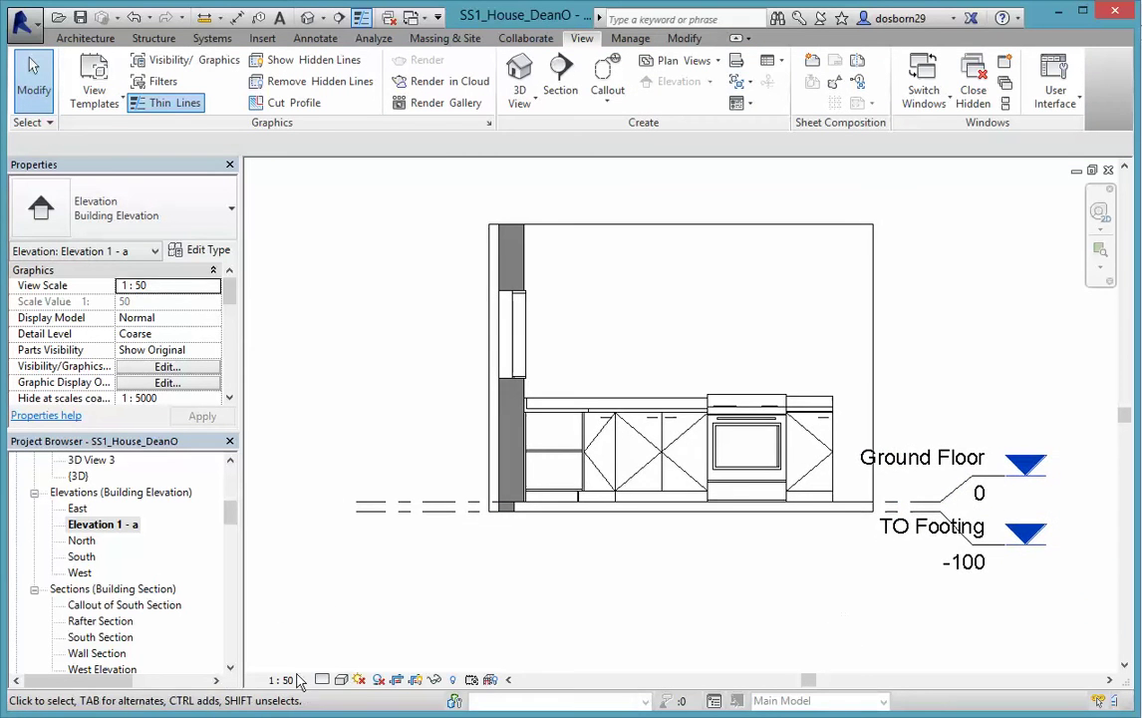
{"action": "left_click", "coordinate": [322, 680]}
{"action": "left_click", "coordinate": [332, 665]}
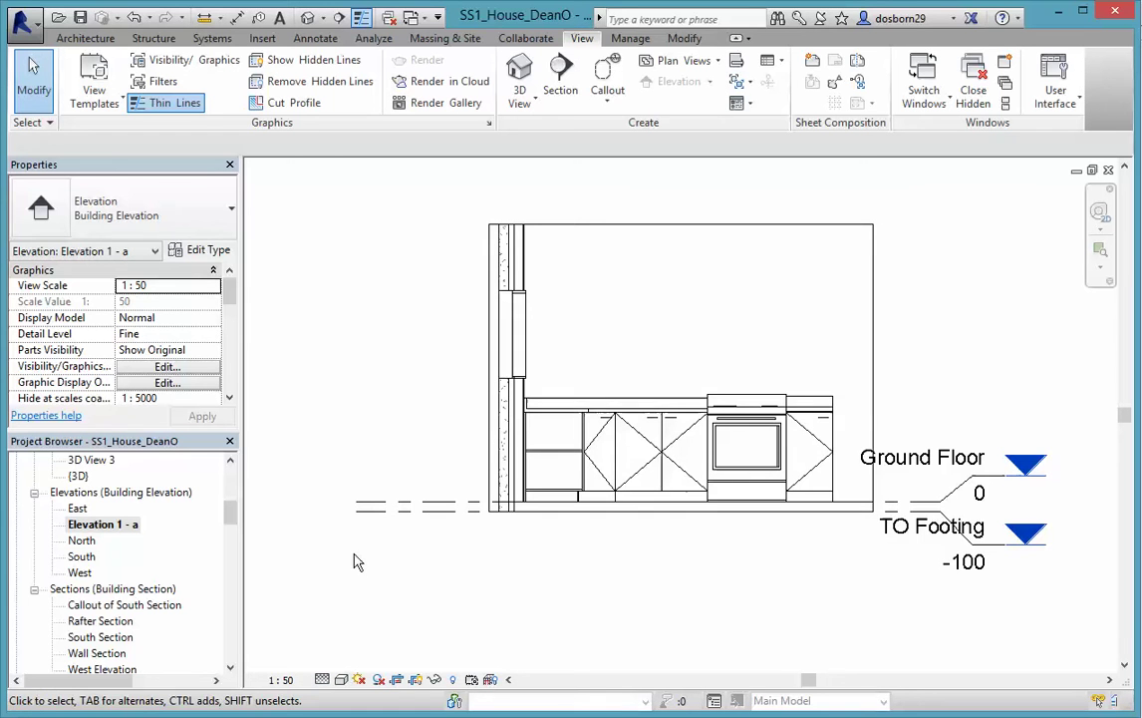
{"action": "left_click", "coordinate": [344, 681]}
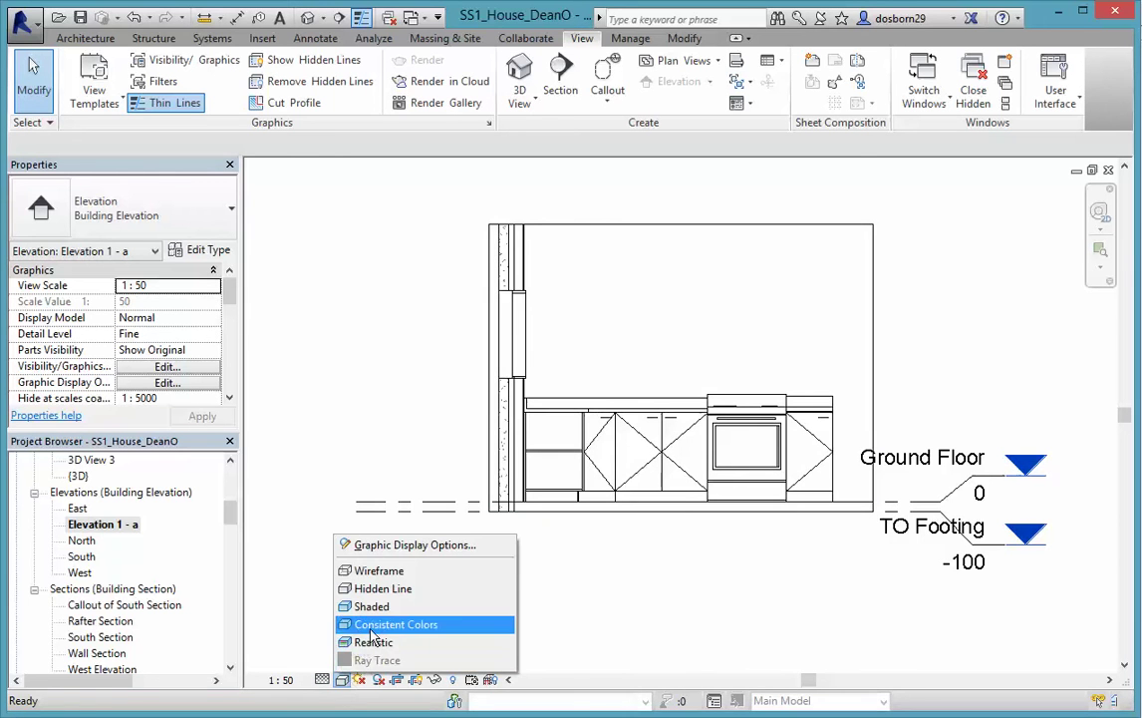
{"action": "left_click", "coordinate": [370, 626]}
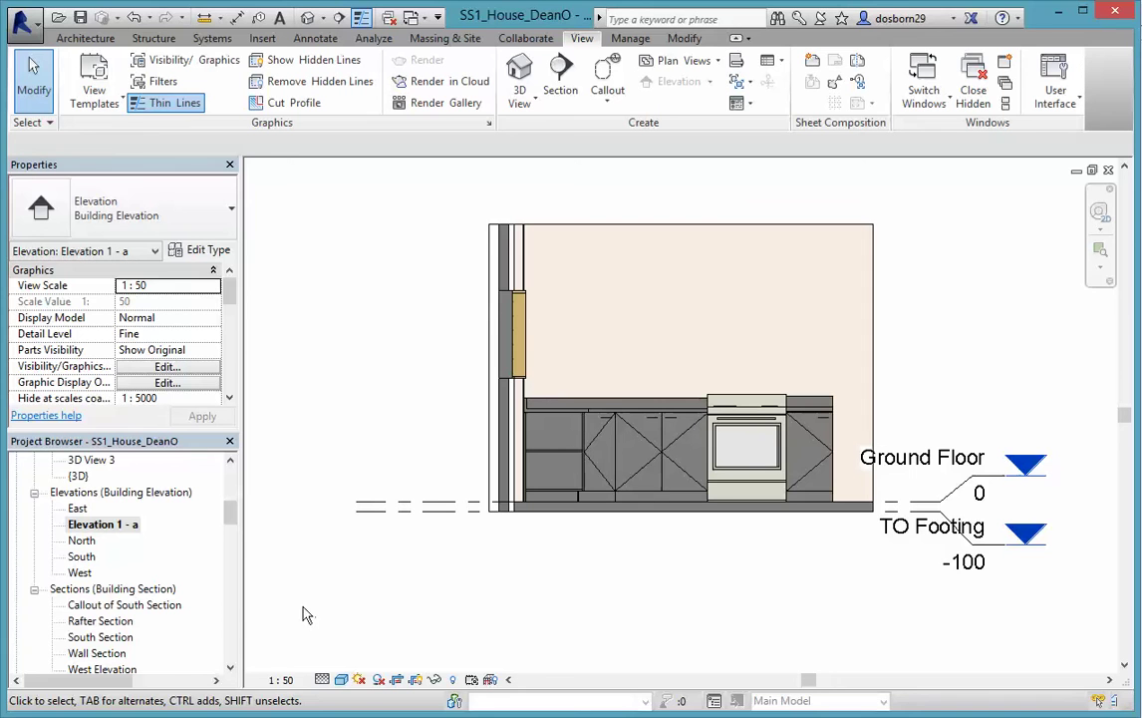
Return to the Ground Floor Plan and place a second elevation on the kitchen marker, facing the sink counter
{"action": "left_click_drag", "start_coordinate": [231, 523], "coordinate": [232, 486]}
{"action": "double_click", "coordinate": [102, 540]}
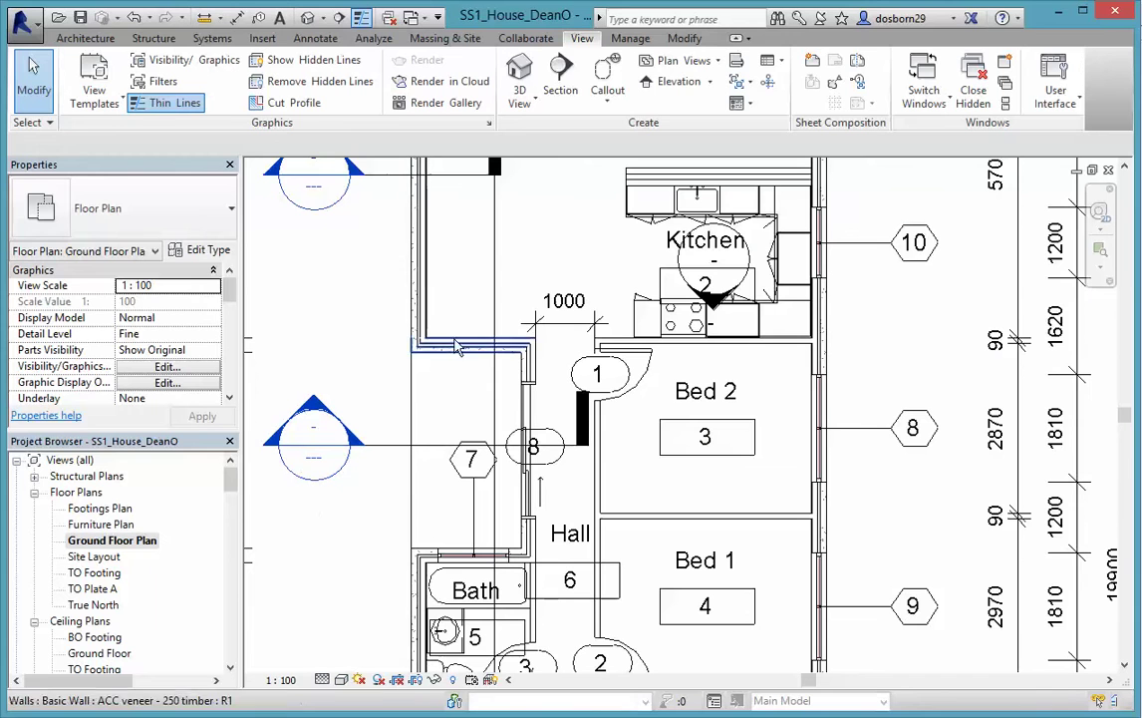
{"action": "left_click", "coordinate": [676, 80]}
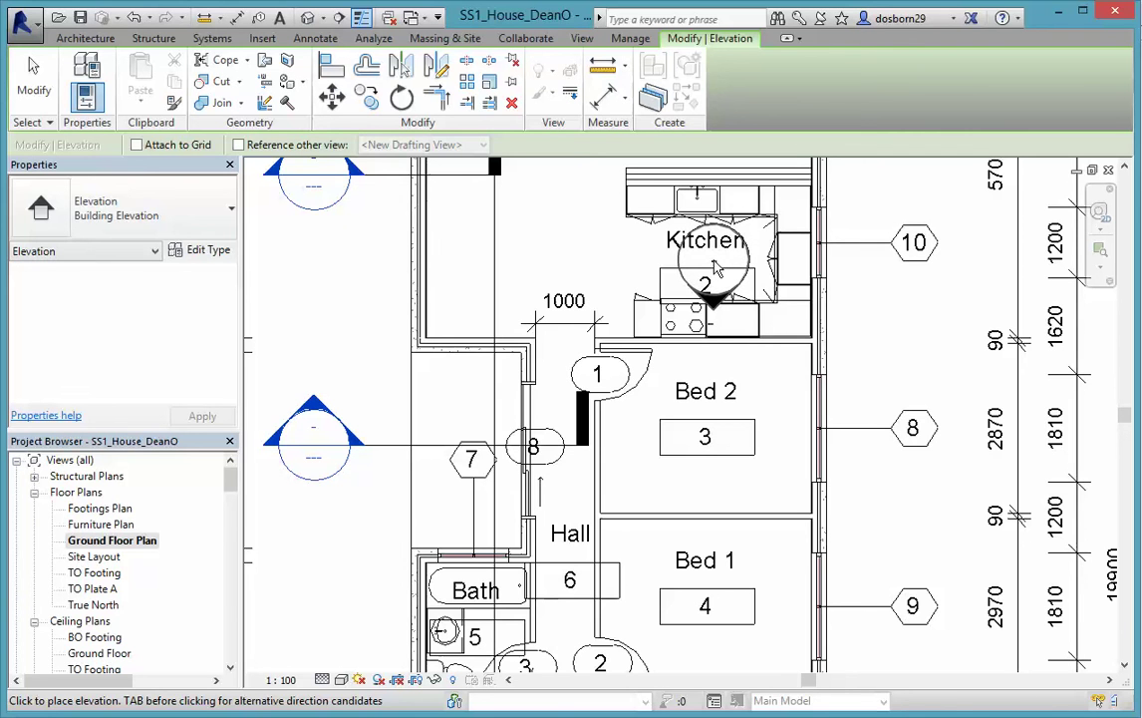
{"action": "left_click", "coordinate": [716, 269]}
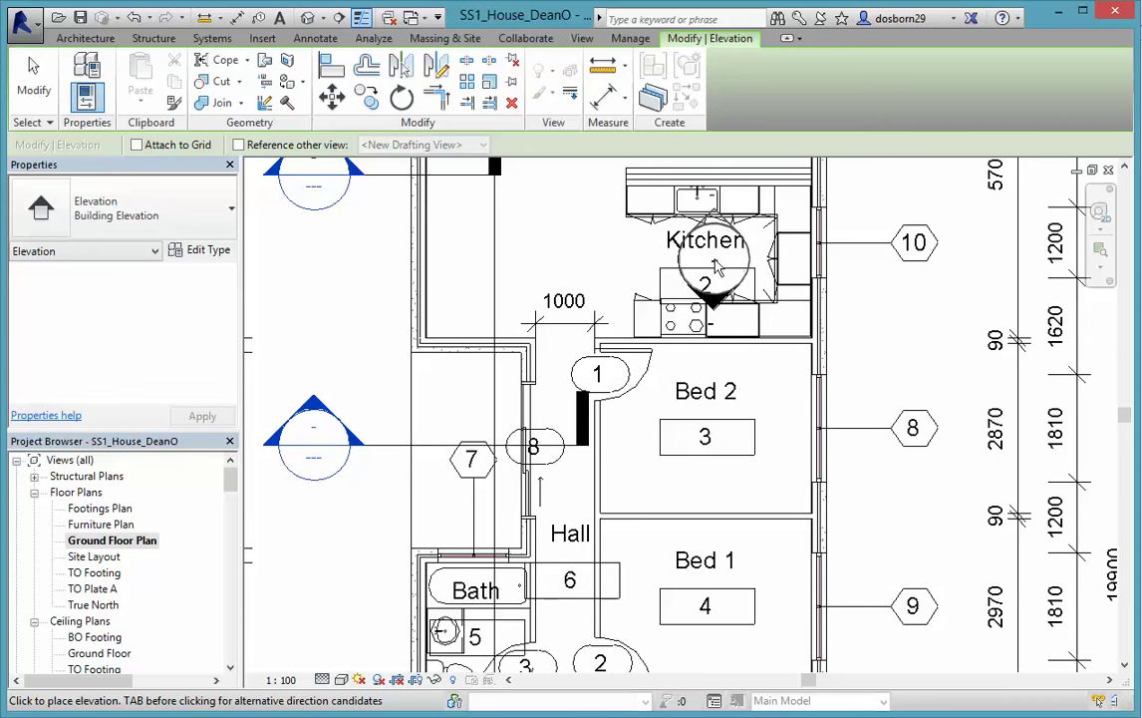
{"action": "left_click", "coordinate": [715, 261]}
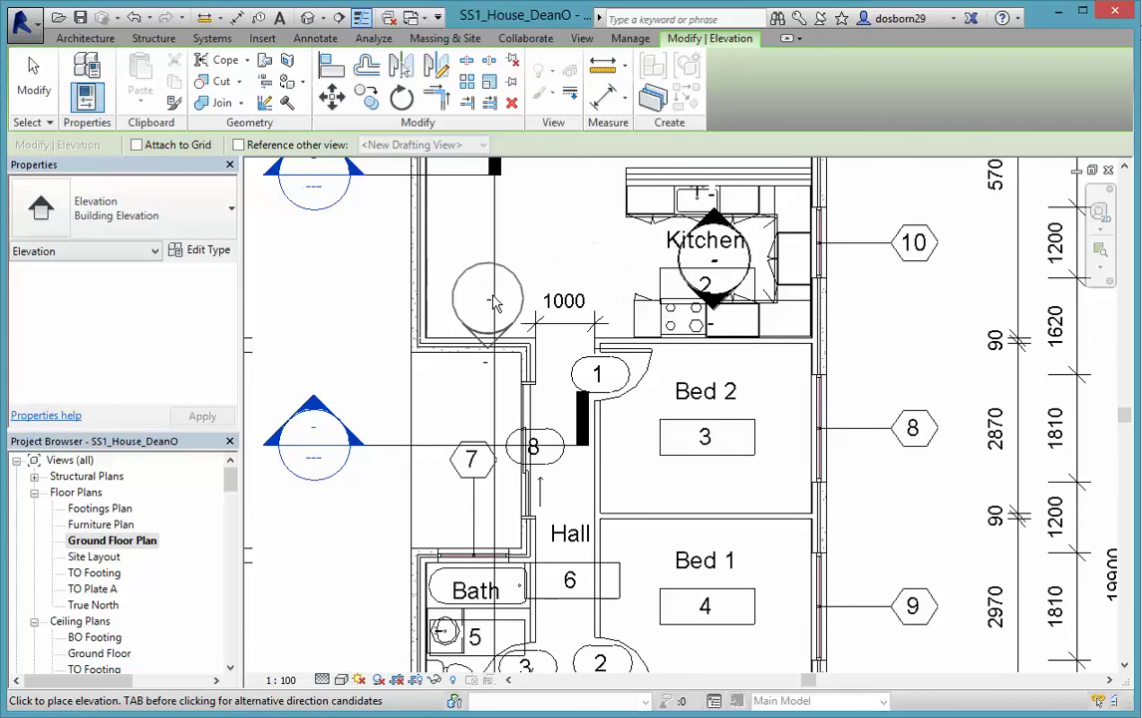
{"action": "key", "text": "Escape"}
{"action": "key", "text": "Escape"}
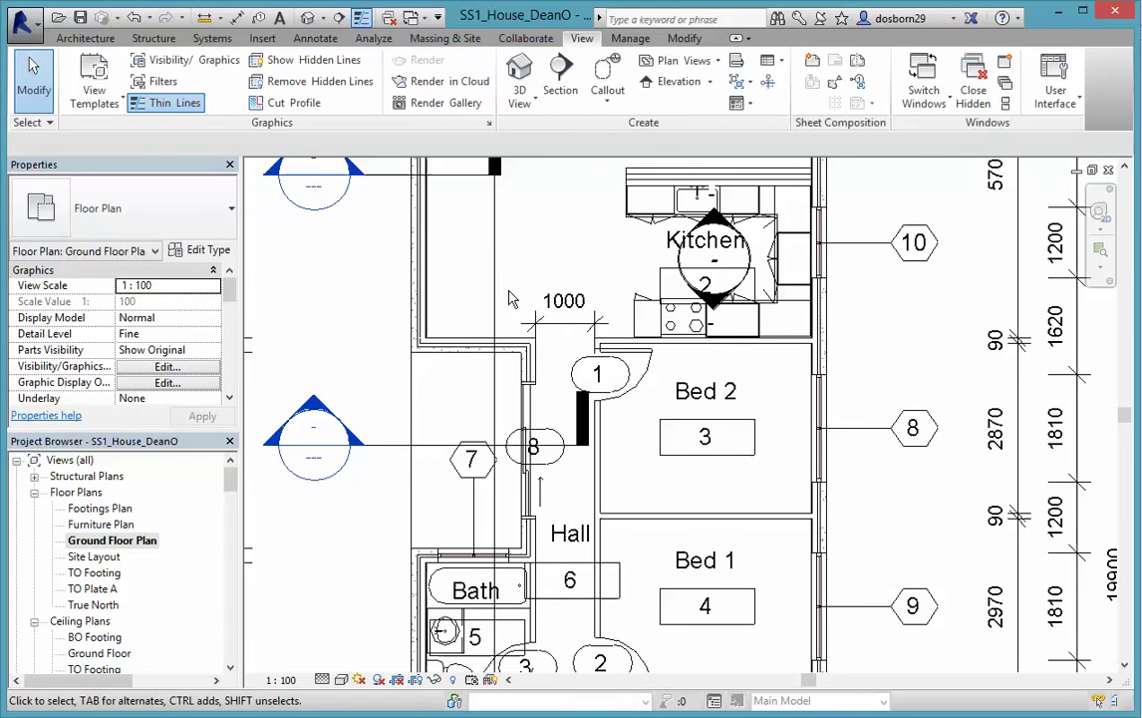
{"action": "left_click", "coordinate": [714, 226]}
{"action": "left_click", "coordinate": [603, 255]}
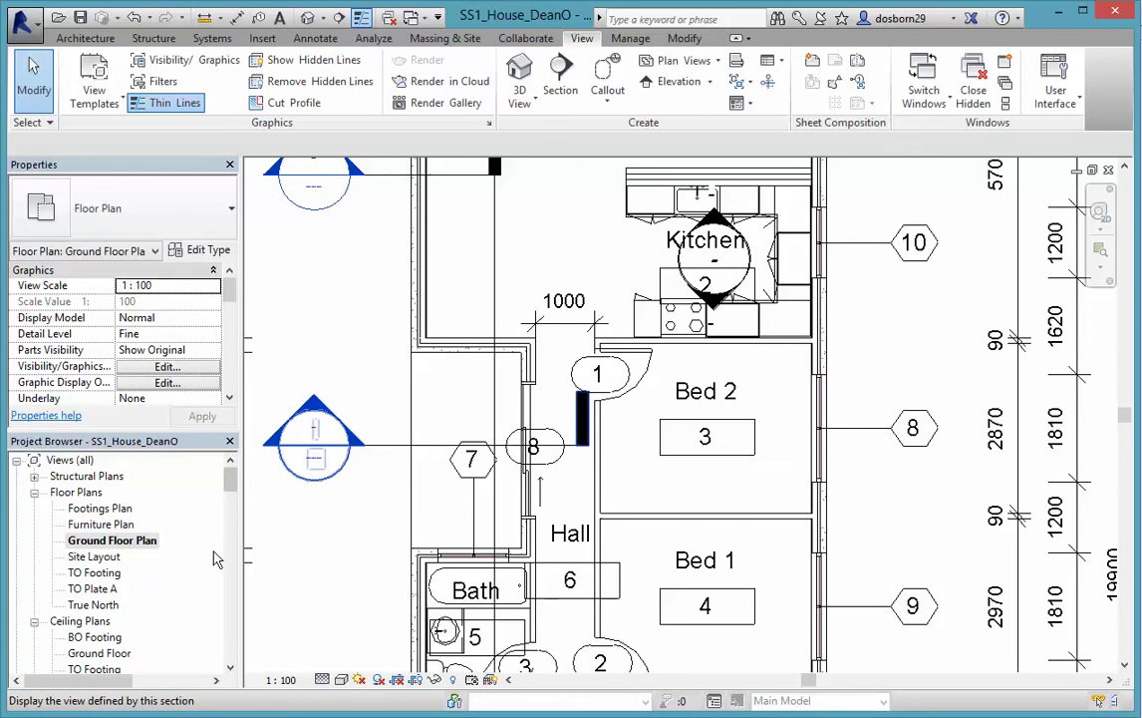
Rename the view Elevation 1 - a as Kitchen Elevation 1
{"action": "scroll", "coordinate": [229, 479], "scroll_direction": "down", "scroll_amount": 5}
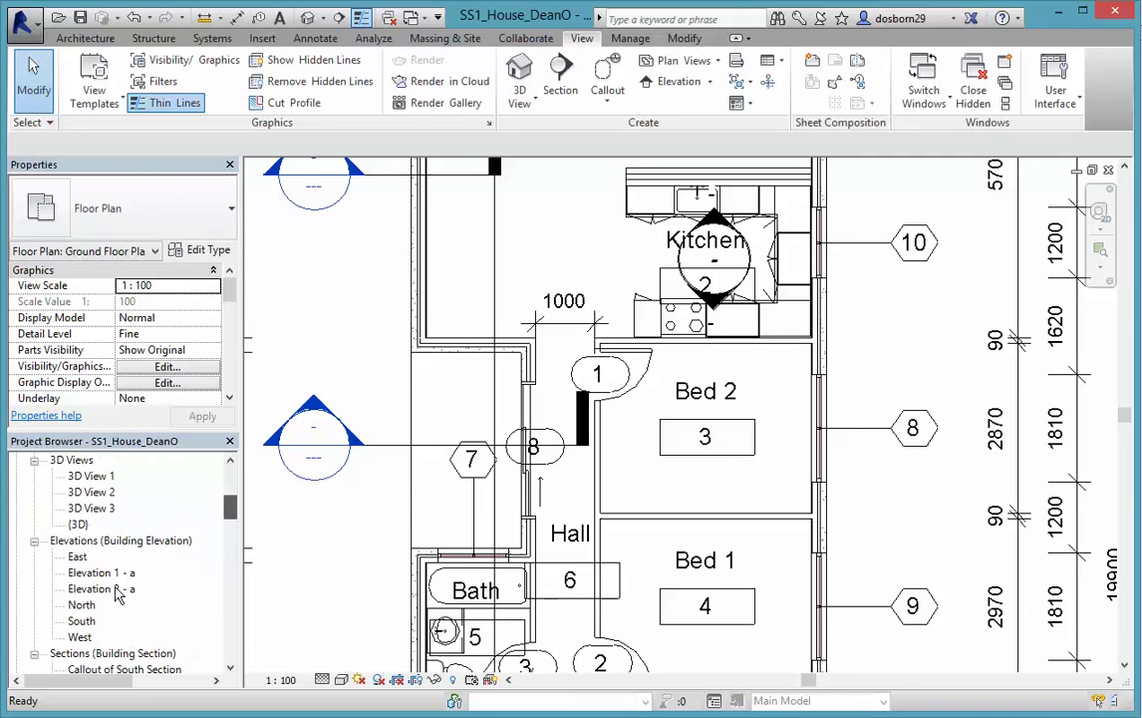
{"action": "left_click", "coordinate": [92, 573]}
{"action": "right_click", "coordinate": [92, 573]}
{"action": "left_click", "coordinate": [160, 463]}
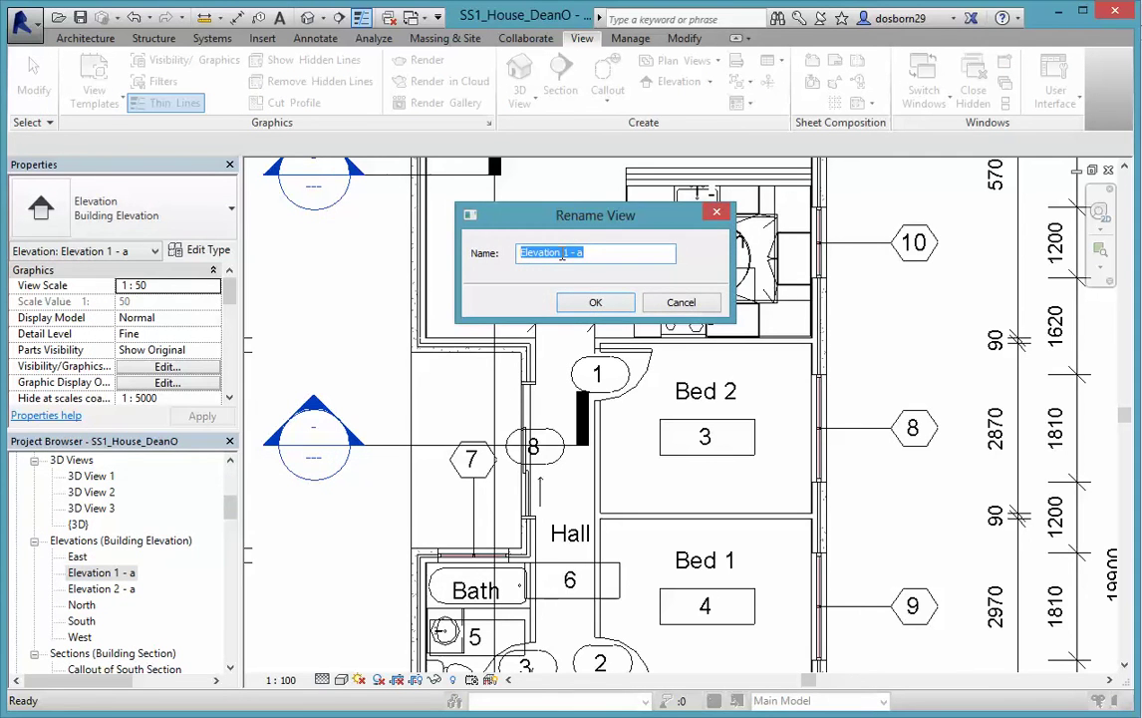
{"action": "left_click_drag", "start_coordinate": [521, 253], "coordinate": [483, 261]}
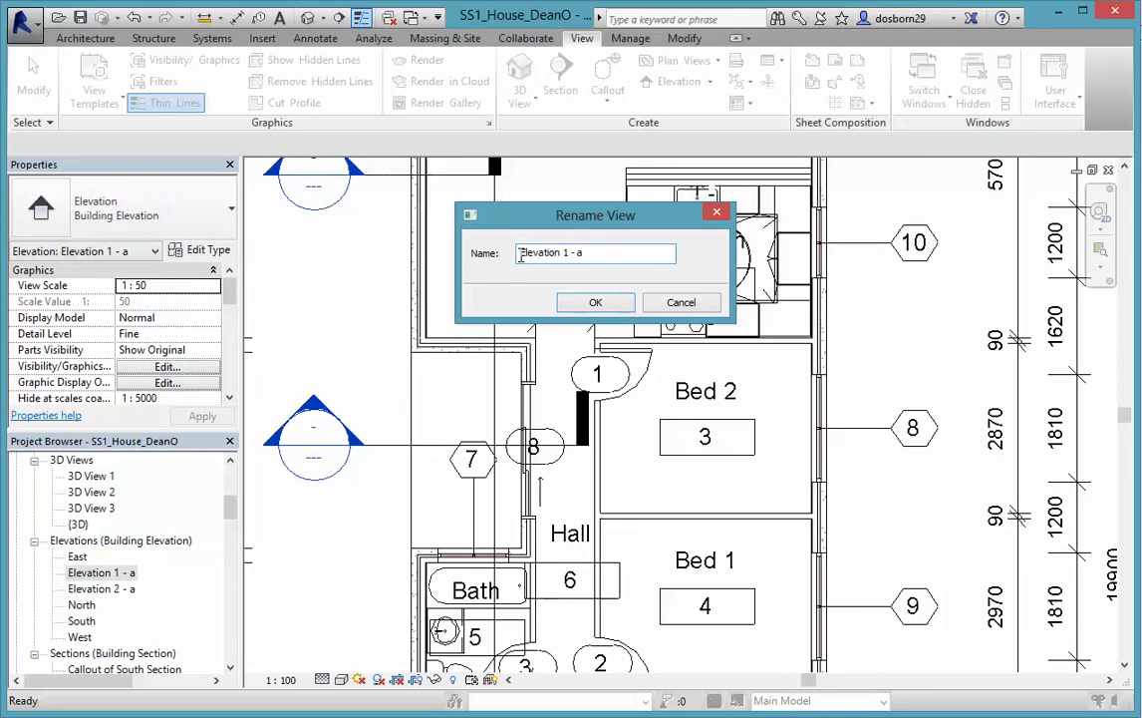
{"action": "type", "text": "Kitchen Elevation"}
{"action": "key", "text": "BackSpace"}
{"action": "left_click", "coordinate": [597, 303]}
Rename the view Elevation 2 - a as Kitchen Elevation 2
{"action": "right_click", "coordinate": [103, 575]}
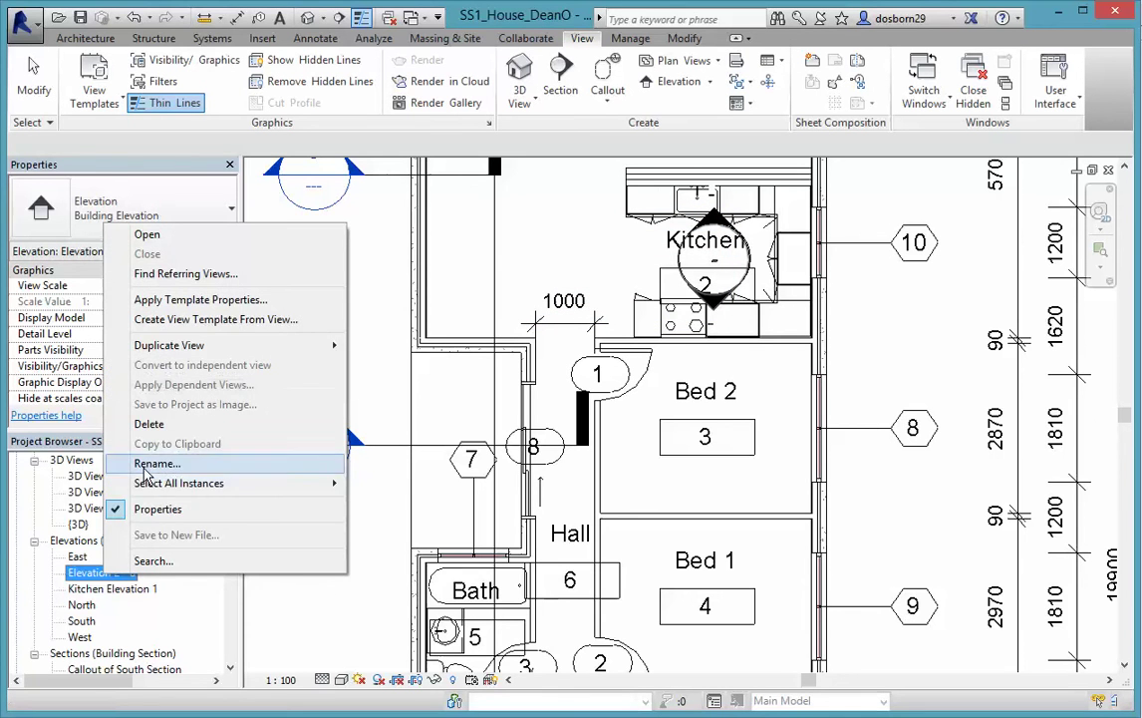
{"action": "left_click", "coordinate": [155, 464]}
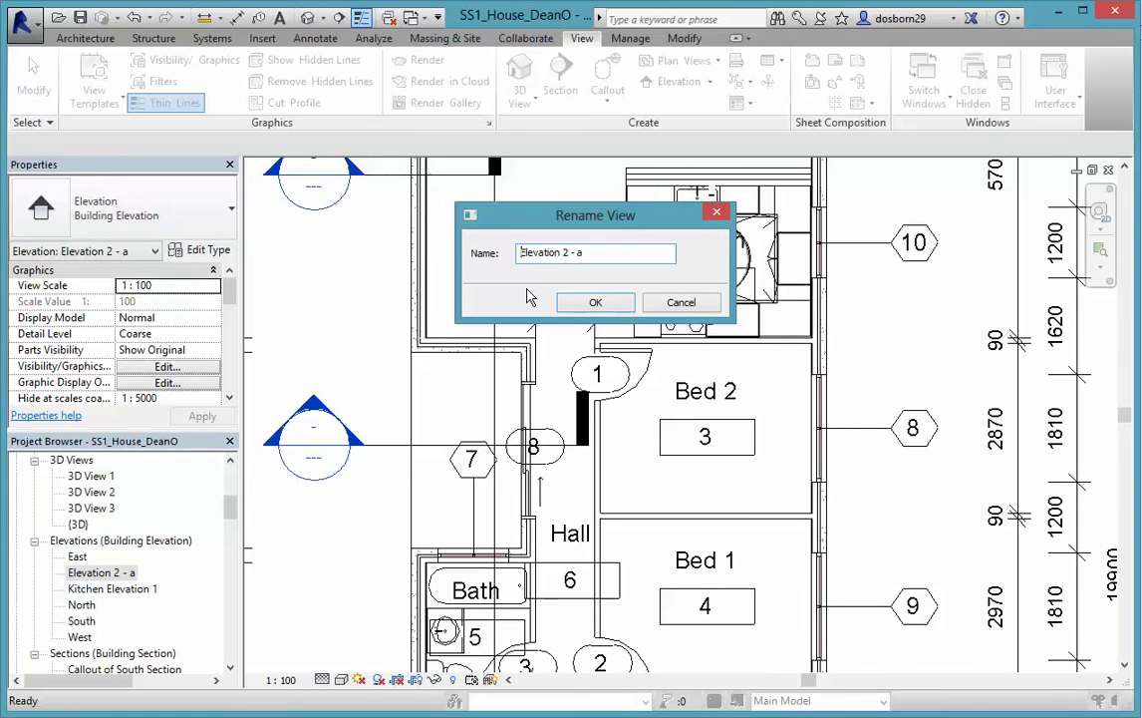
{"action": "type", "text": "itchen"}
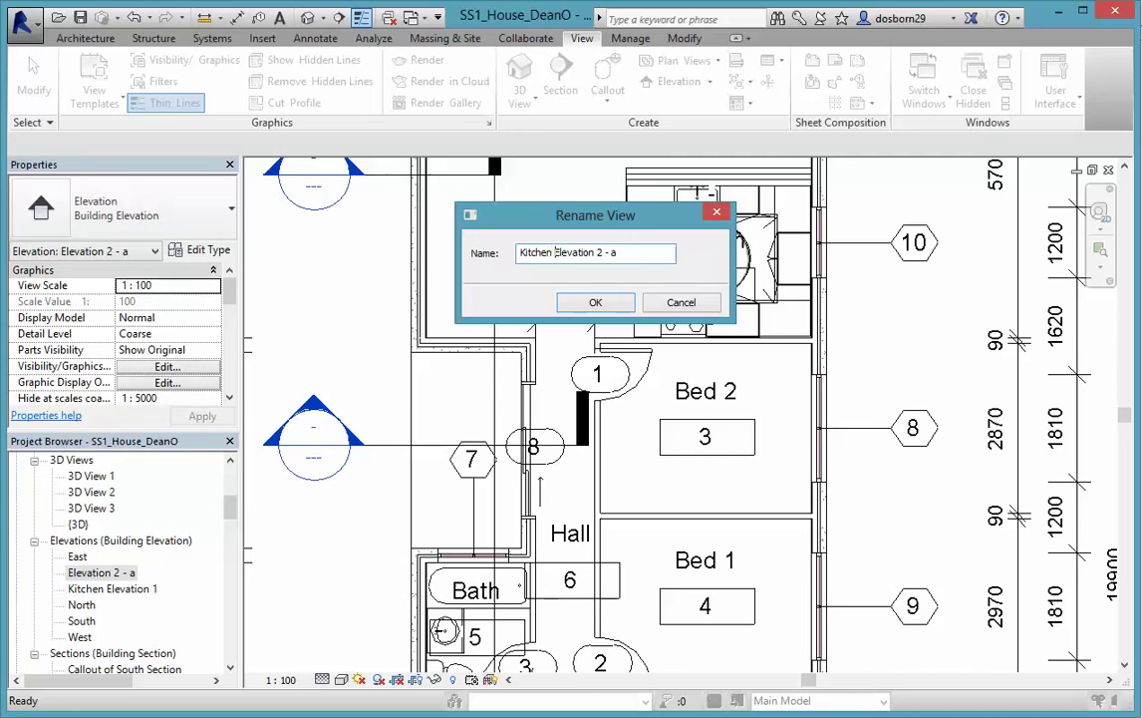
{"action": "left_click", "coordinate": [627, 252]}
{"action": "key", "text": "BackSpace"}
{"action": "left_click", "coordinate": [595, 302]}
Open the Kitchen Elevation 2 view and set its view scale to 1:50
{"action": "double_click", "coordinate": [100, 573]}
{"action": "double_click", "coordinate": [109, 589]}
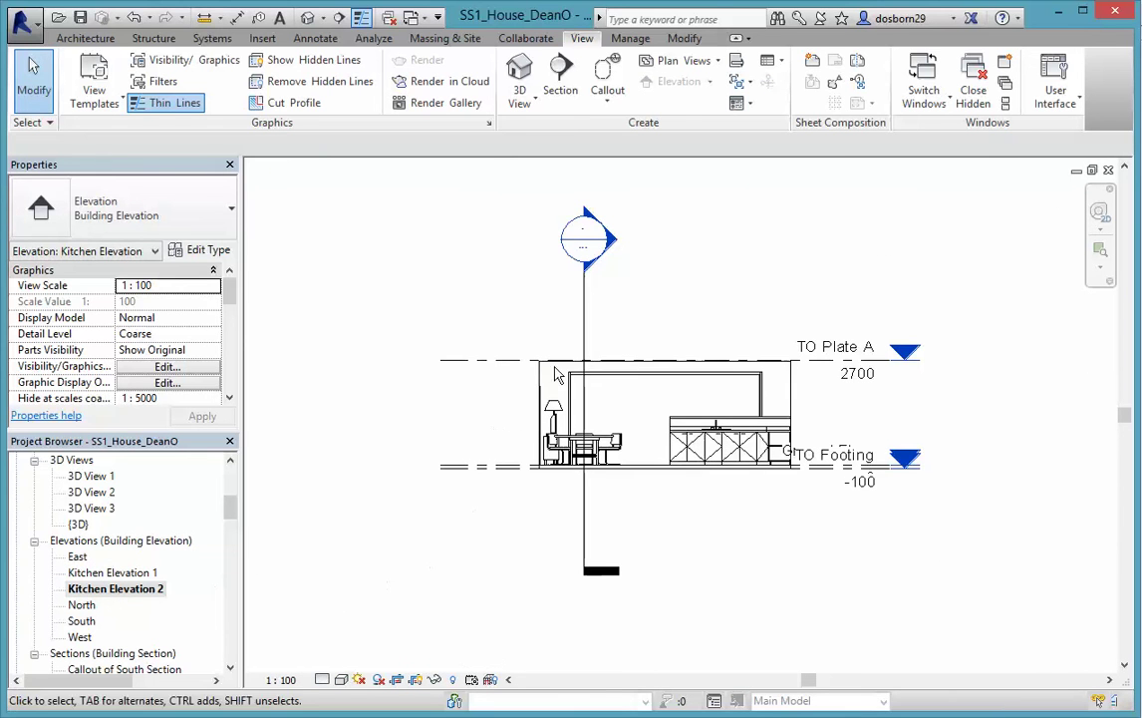
{"action": "left_click", "coordinate": [544, 382]}
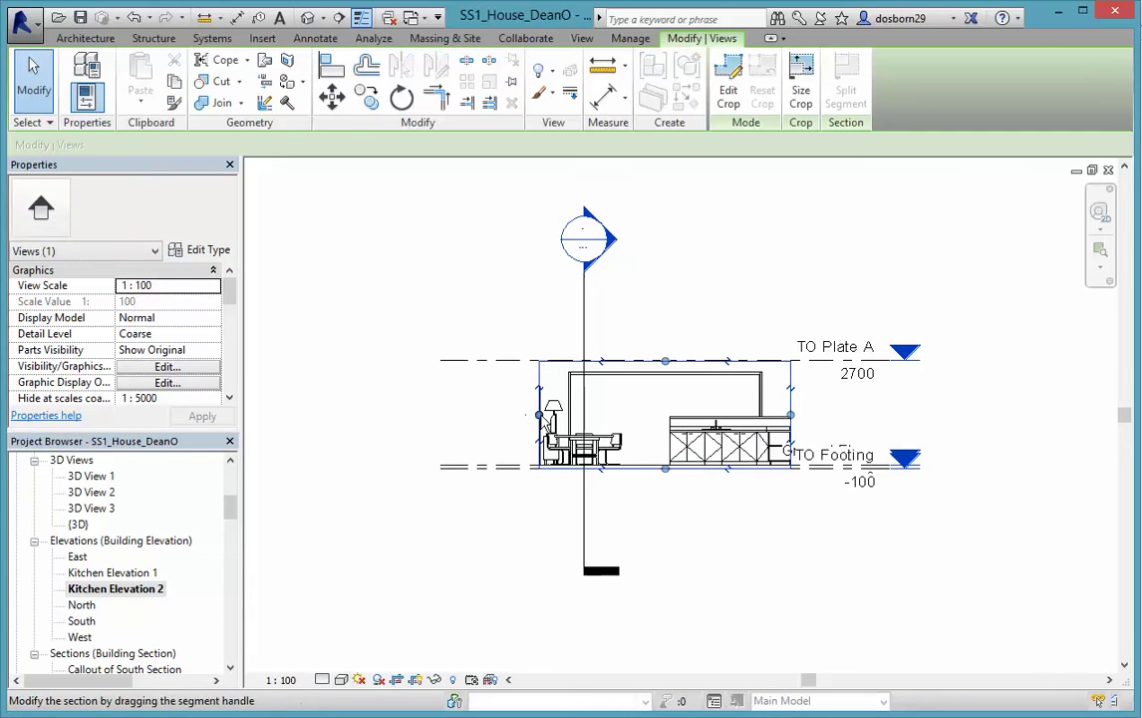
{"action": "left_click", "coordinate": [280, 679]}
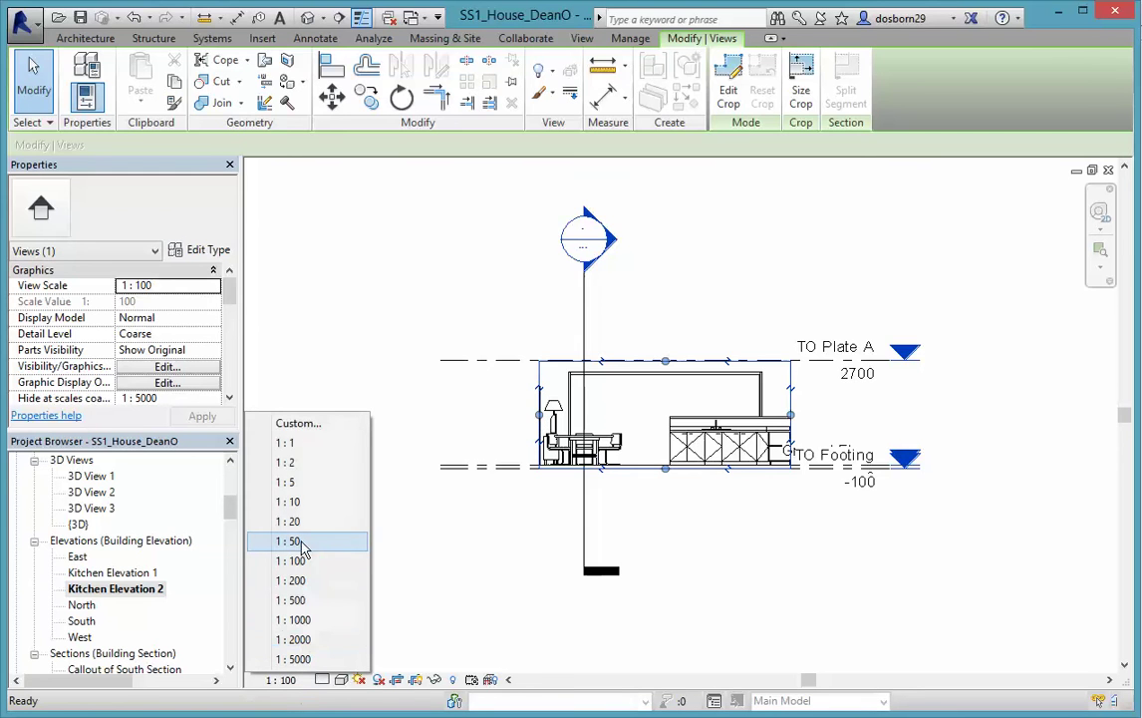
{"action": "left_click", "coordinate": [301, 546]}
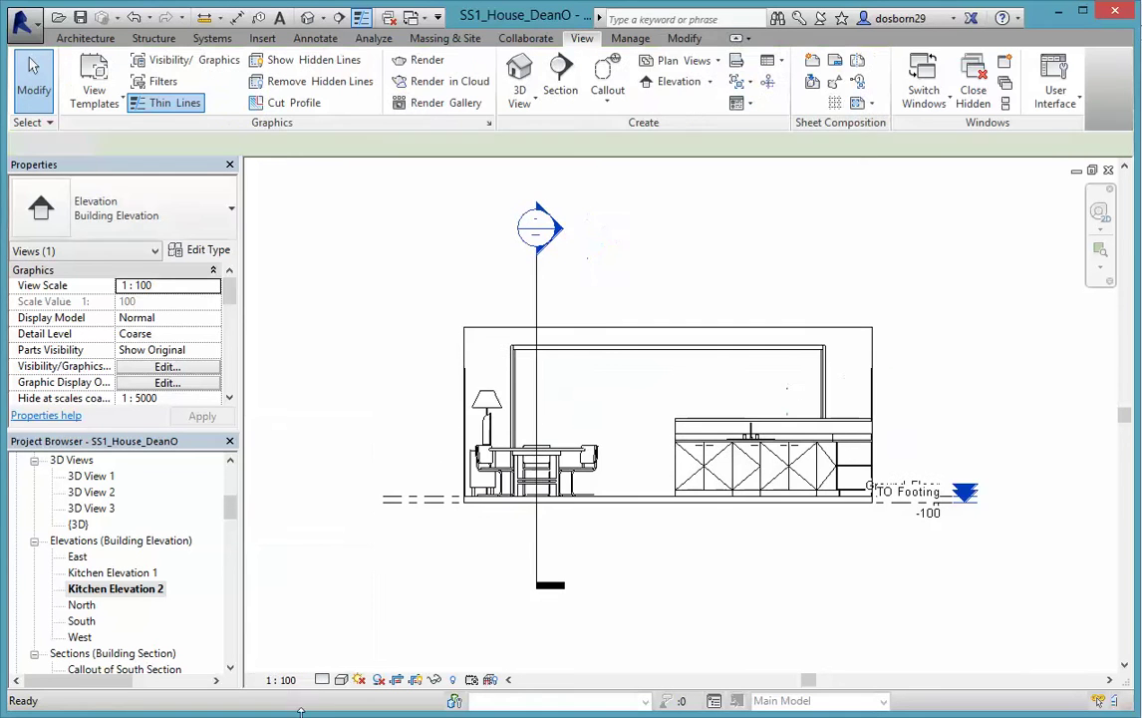
Crop Kitchen Elevation 2 to the sink counter, excluding the dining furniture and including the adjoining external wall
{"action": "left_click", "coordinate": [463, 426]}
{"action": "left_click", "coordinate": [846, 94]}
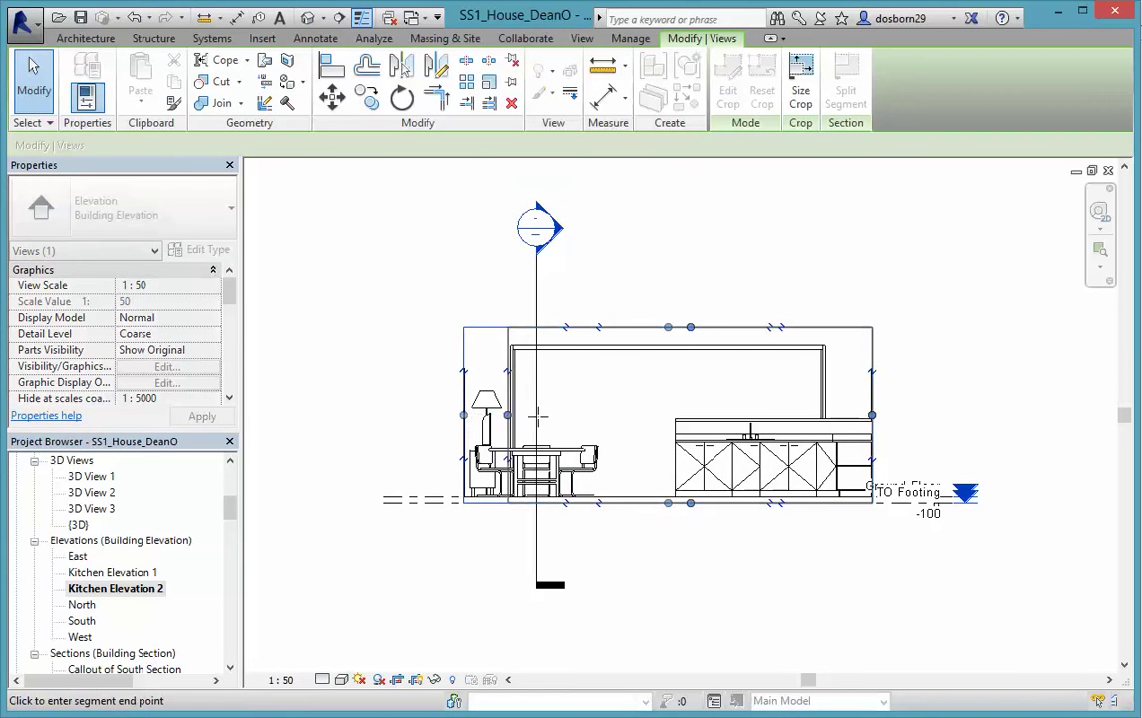
{"action": "left_click", "coordinate": [601, 417]}
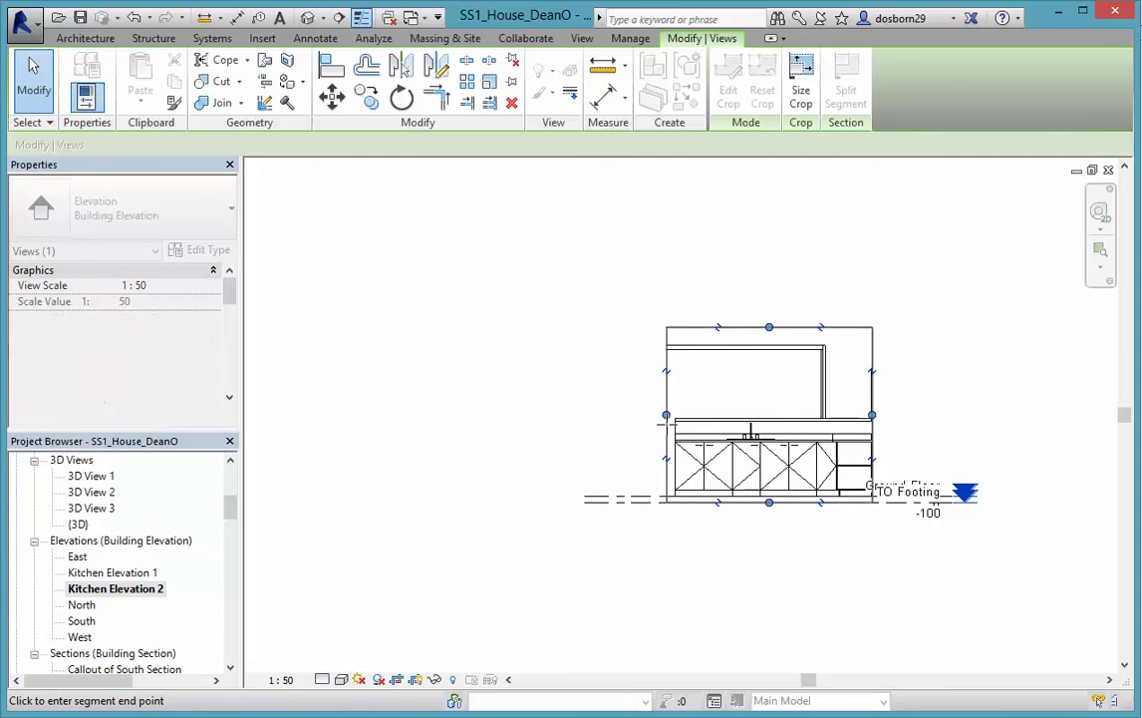
{"action": "left_click", "coordinate": [664, 421]}
{"action": "left_click", "coordinate": [874, 416]}
{"action": "left_click", "coordinate": [899, 415]}
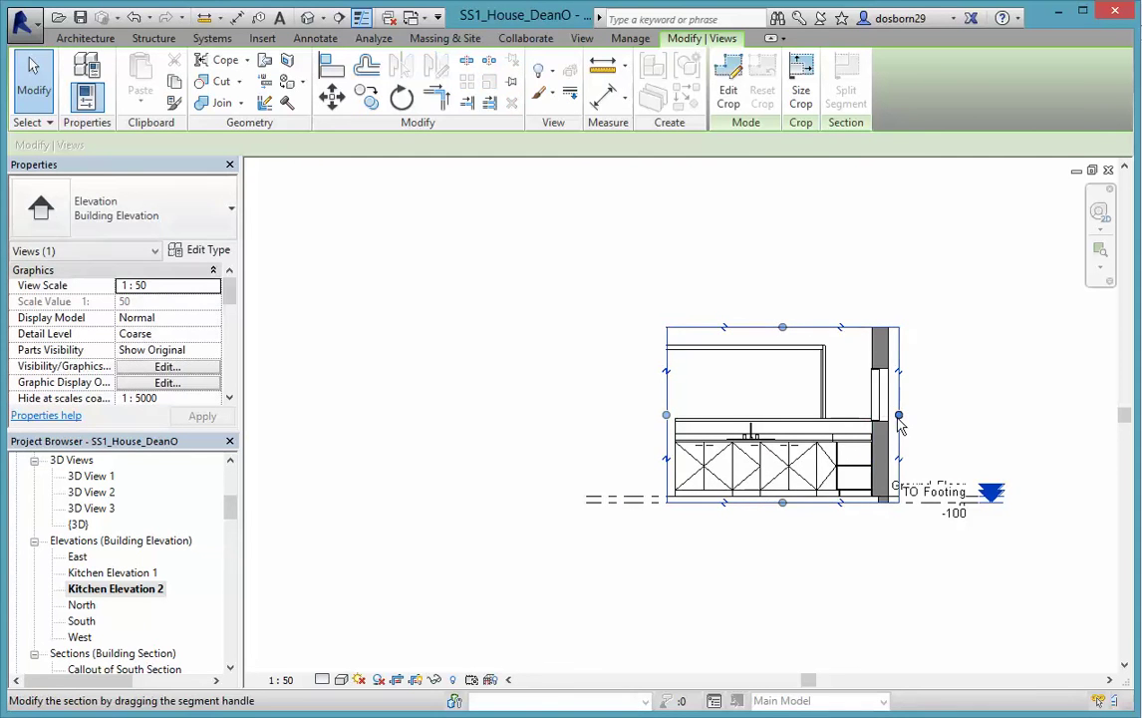
Add elbows to the TO Footing and Ground Floor level lines in Kitchen Elevation 2, moving their heads apart
{"action": "left_click", "coordinate": [935, 532]}
{"action": "left_click", "coordinate": [959, 505]}
{"action": "left_click", "coordinate": [962, 510]}
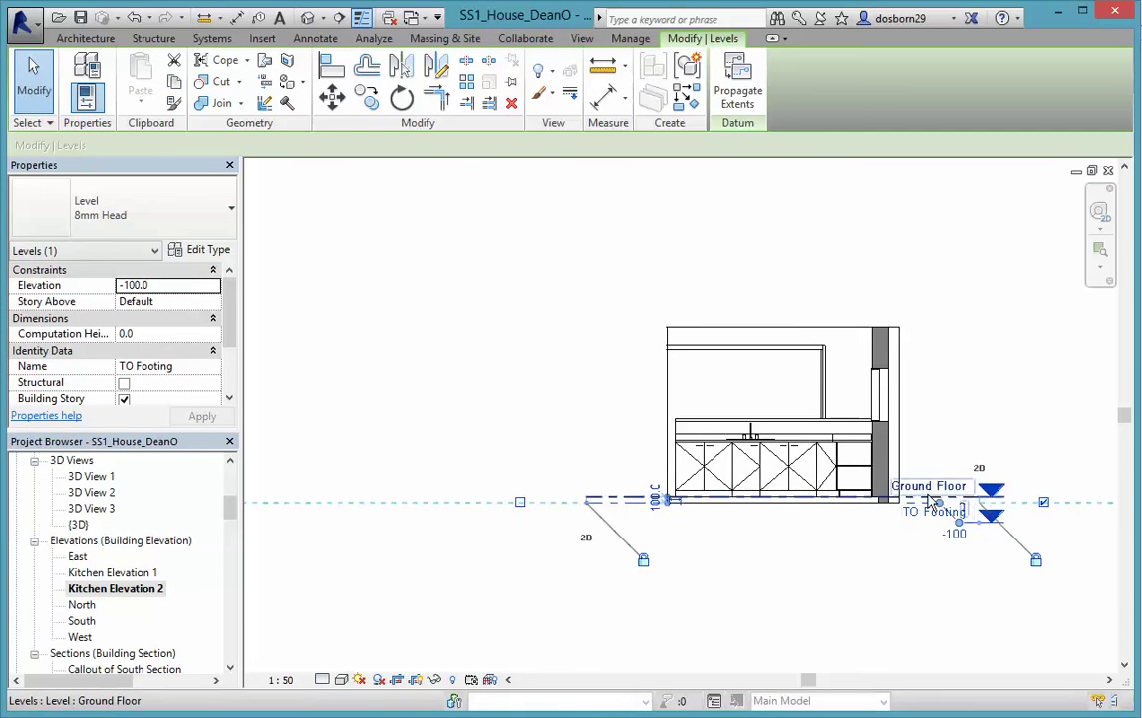
{"action": "left_click", "coordinate": [929, 497]}
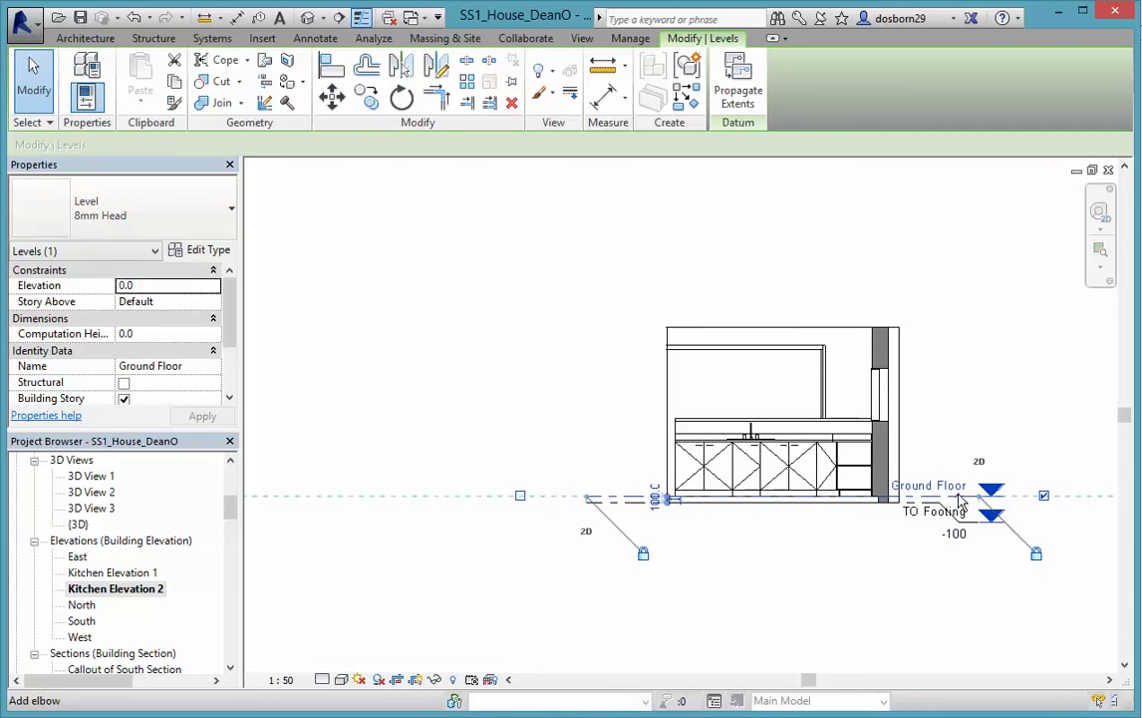
{"action": "mouse_move", "coordinate": [962, 499]}
{"action": "left_mouse_down"}
{"action": "mouse_move", "coordinate": [960, 522]}
{"action": "mouse_move", "coordinate": [959, 479]}
{"action": "left_mouse_up"}
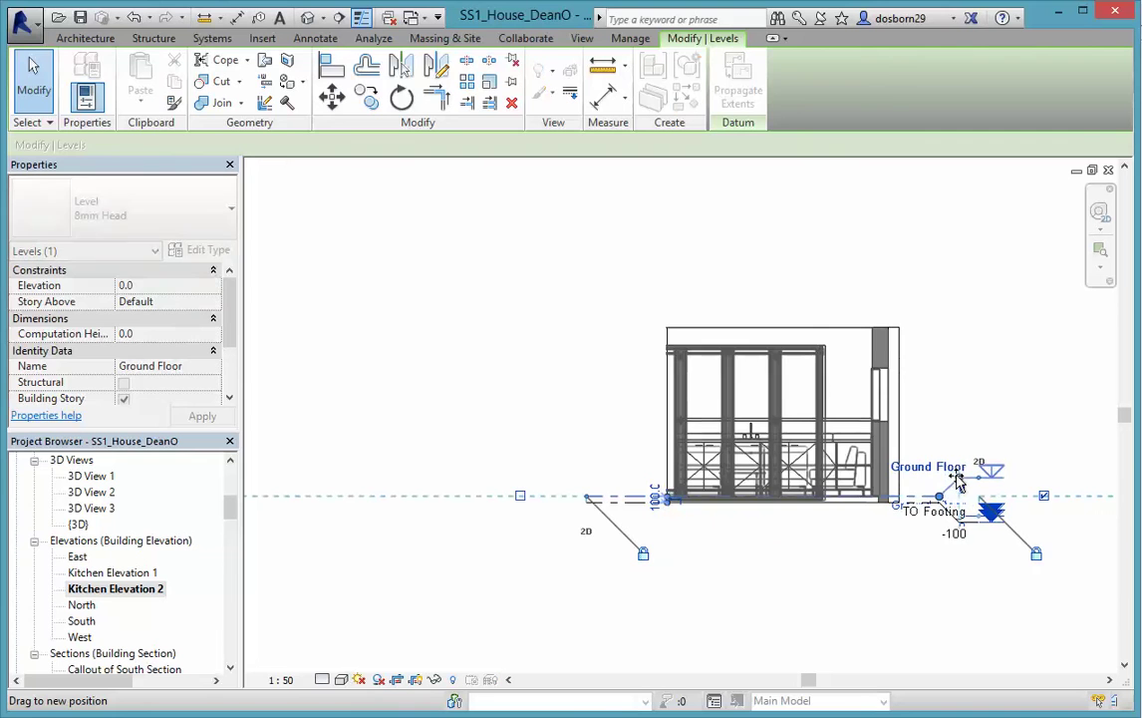
{"action": "left_click", "coordinate": [875, 586]}
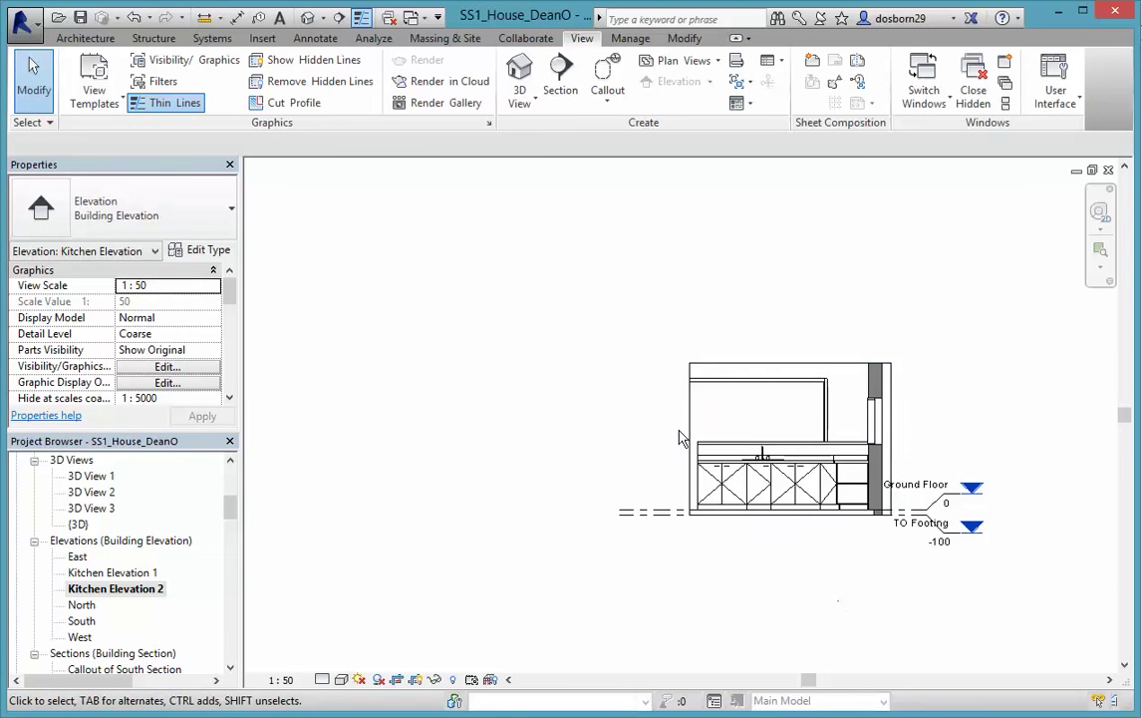
Widen Kitchen Elevation 2's crop region on the open side of the counter, away from the external wall
{"action": "left_click", "coordinate": [694, 436]}
{"action": "left_click_drag", "start_coordinate": [690, 439], "coordinate": [635, 439]}
{"action": "scroll", "coordinate": [656, 603], "scroll_direction": "up", "scroll_amount": 2}
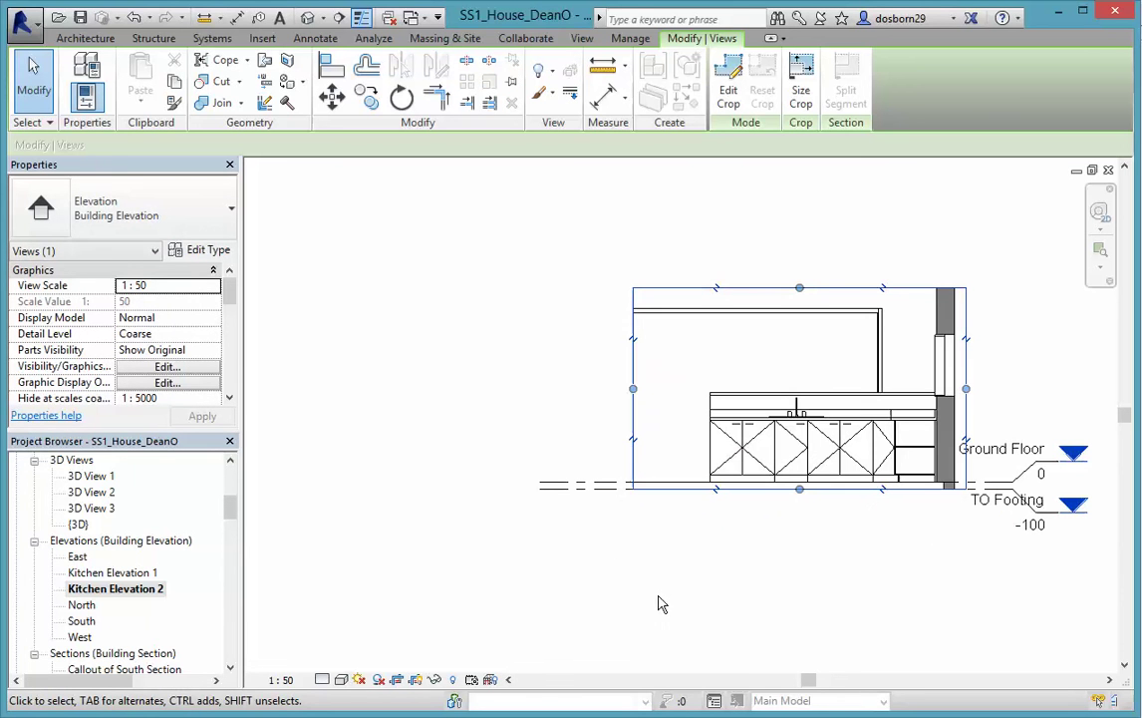
Try to place a single aligned dimension from the raised counter's top edge to the floor
{"action": "left_click", "coordinate": [236, 17]}
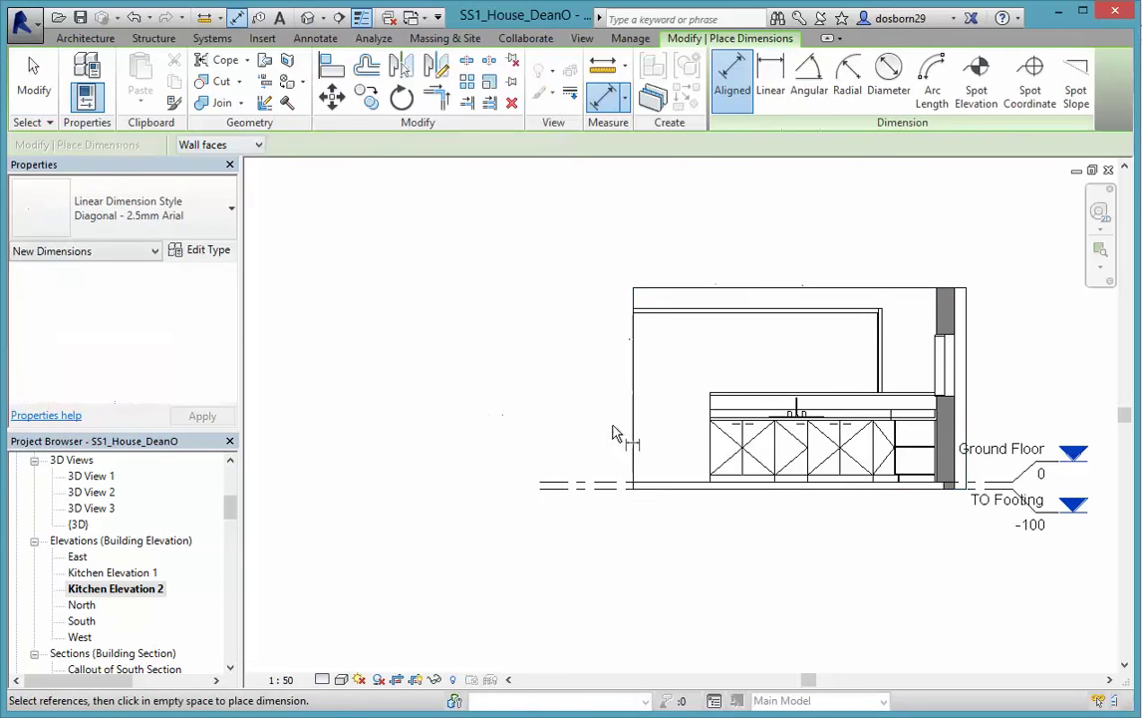
{"action": "scroll", "coordinate": [694, 386], "scroll_direction": "up", "scroll_amount": 1}
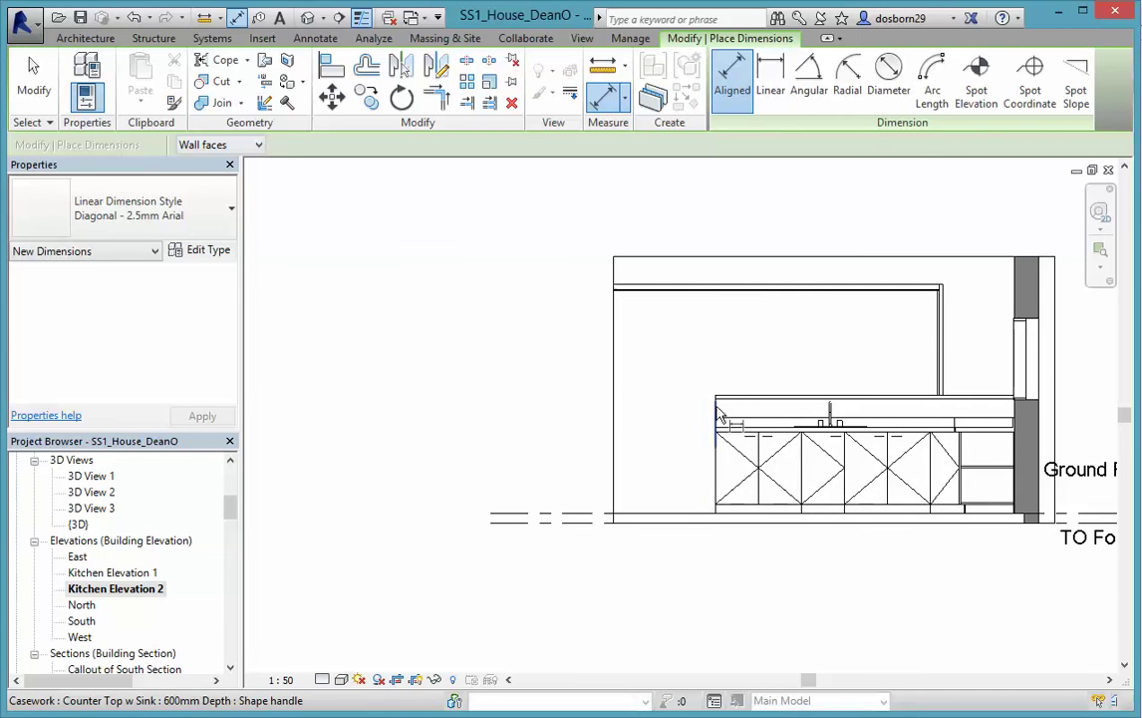
{"action": "scroll", "coordinate": [717, 400], "scroll_direction": "up", "scroll_amount": 1}
{"action": "left_click", "coordinate": [740, 403]}
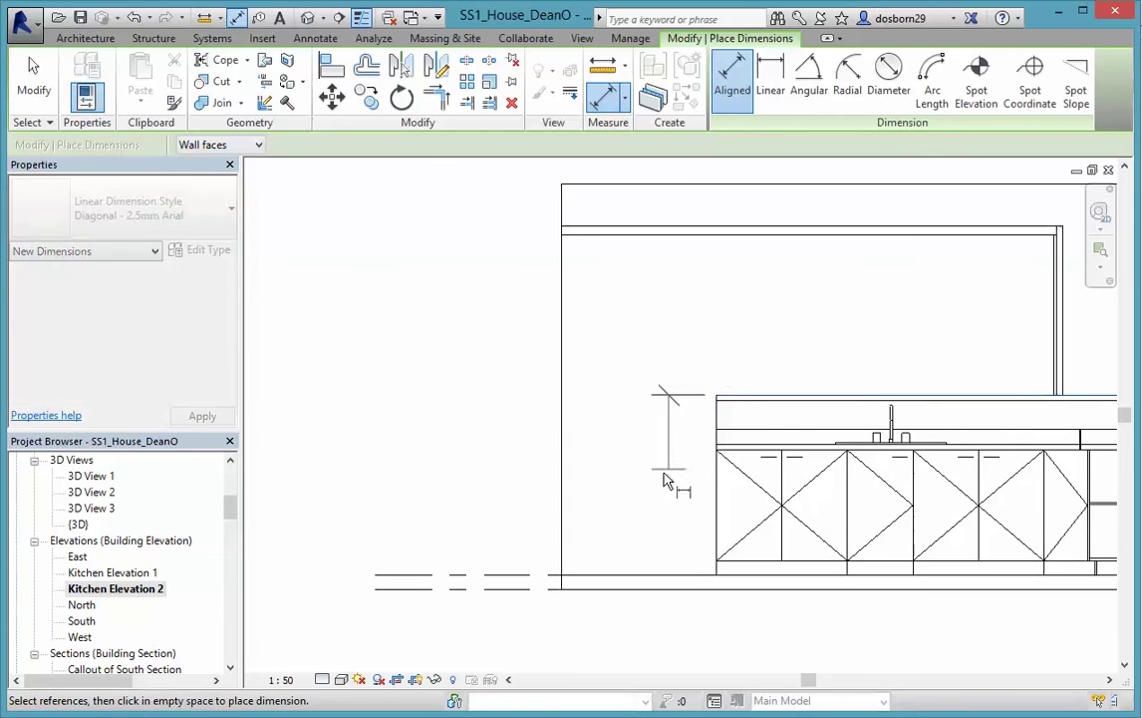
{"action": "left_click", "coordinate": [623, 583]}
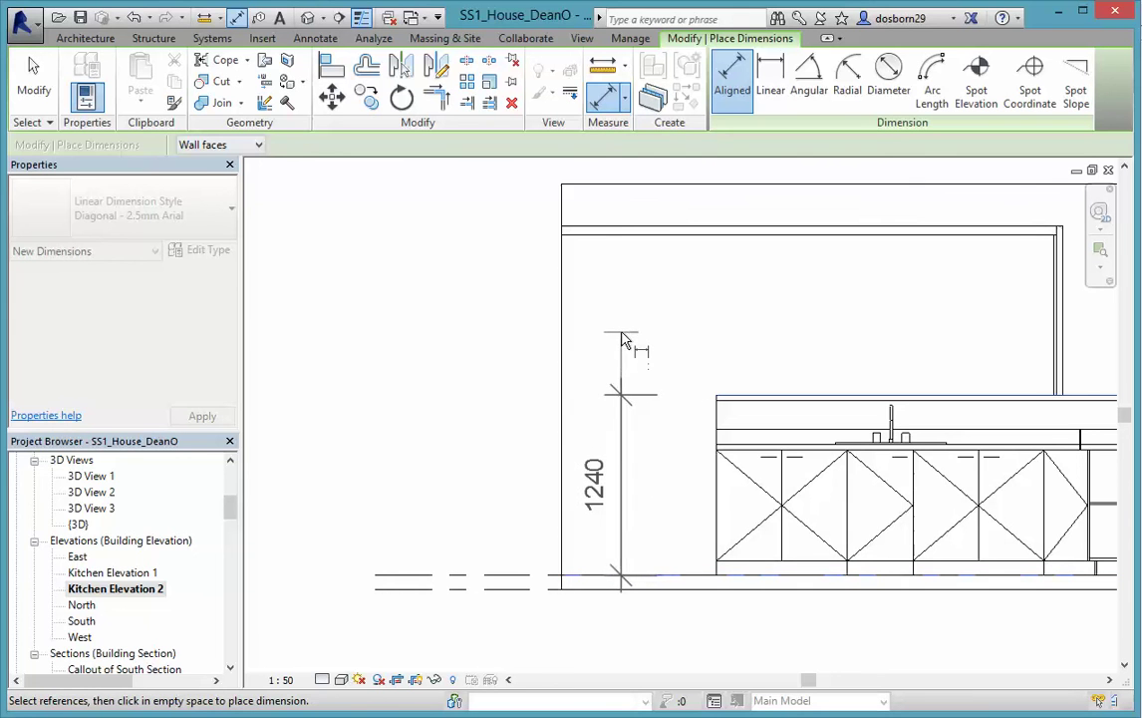
{"action": "left_click", "coordinate": [620, 339]}
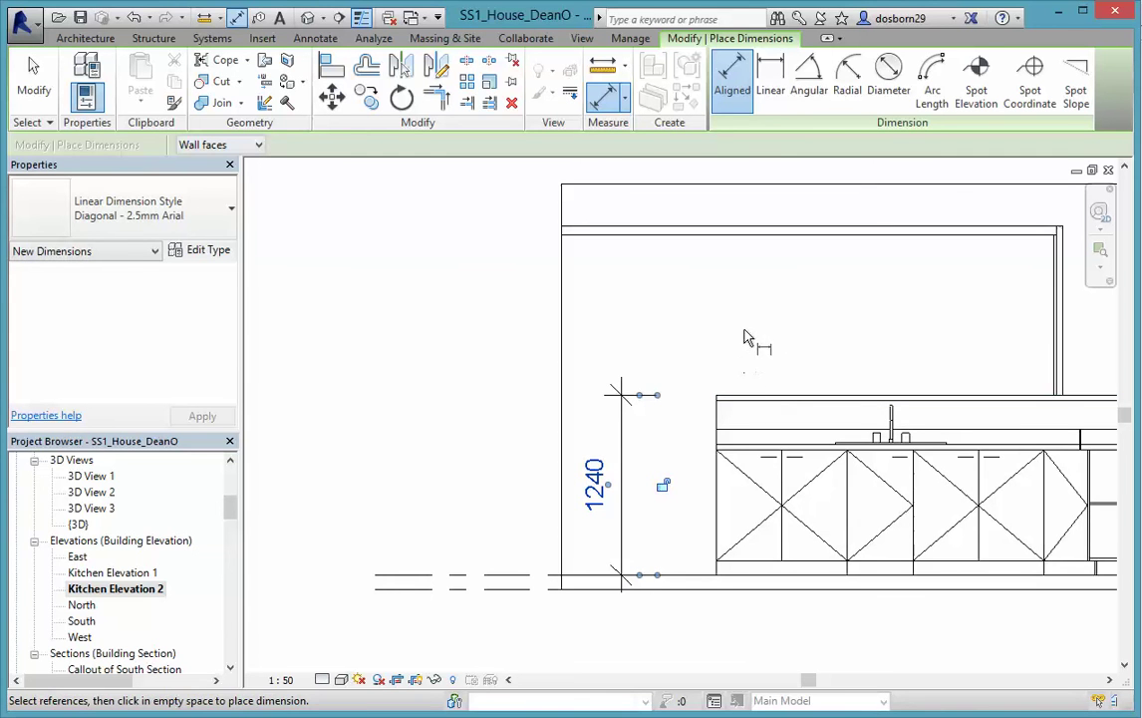
{"action": "key", "text": "ctrl+z"}
Place a chained aligned dimension beside the counter for the raised top's thickness and its underside's height above the floor
{"action": "left_click", "coordinate": [740, 399]}
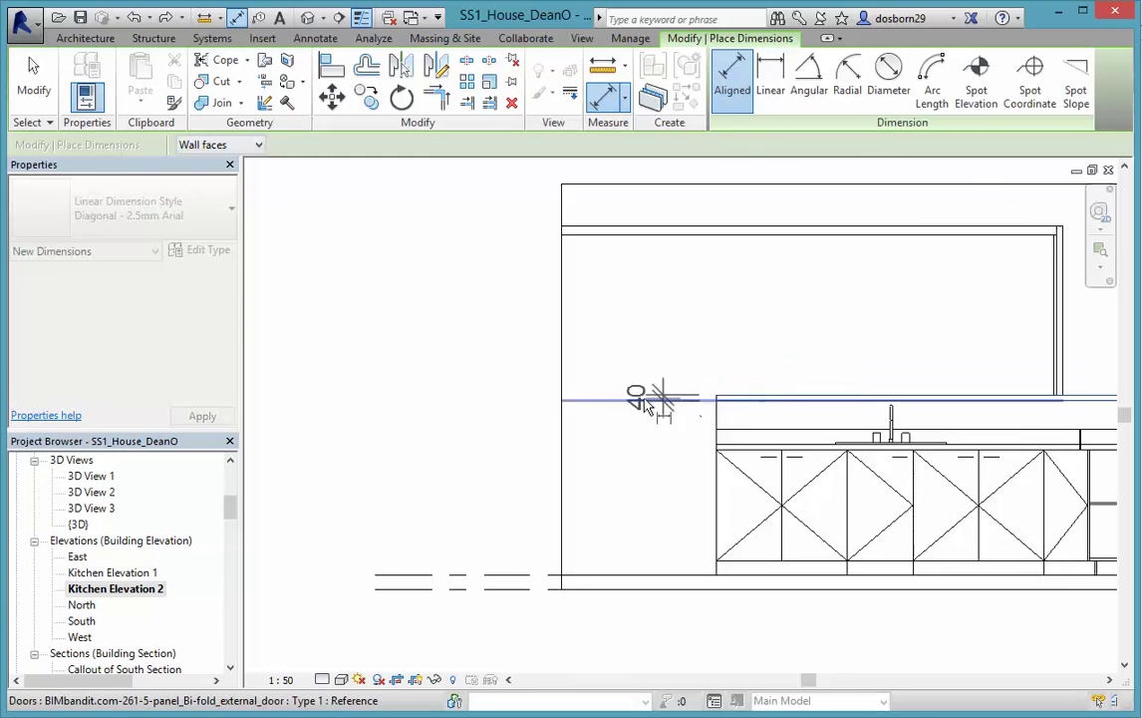
{"action": "left_click", "coordinate": [720, 438]}
{"action": "left_click", "coordinate": [732, 576]}
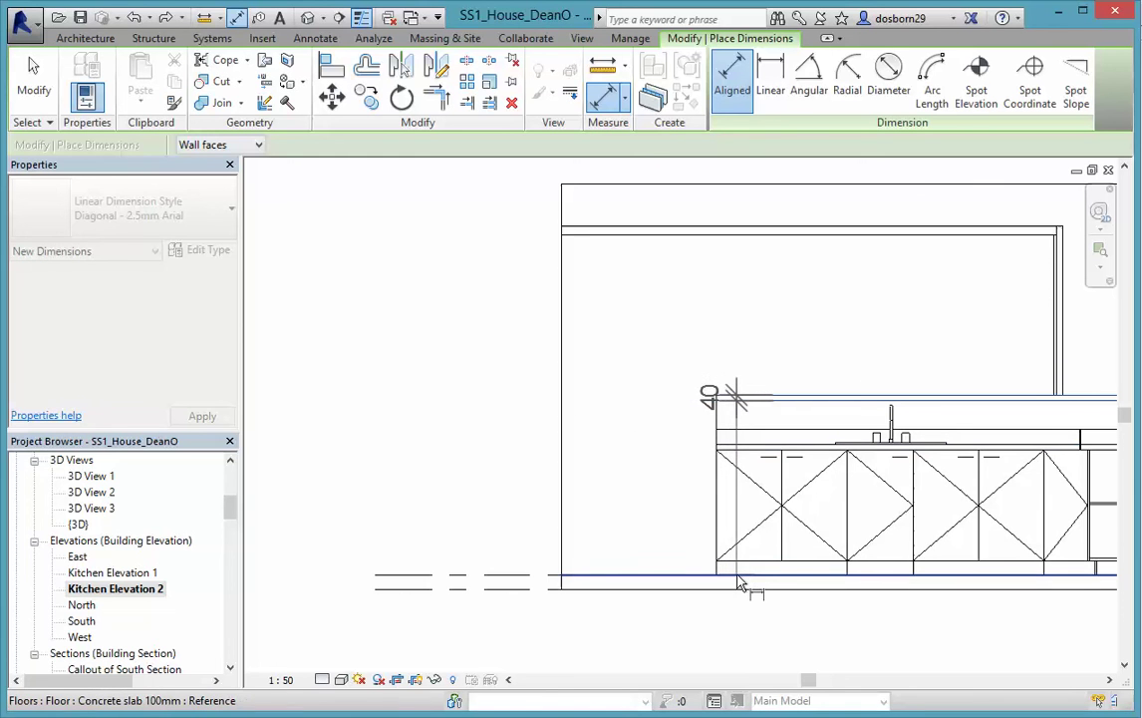
{"action": "left_click", "coordinate": [621, 562]}
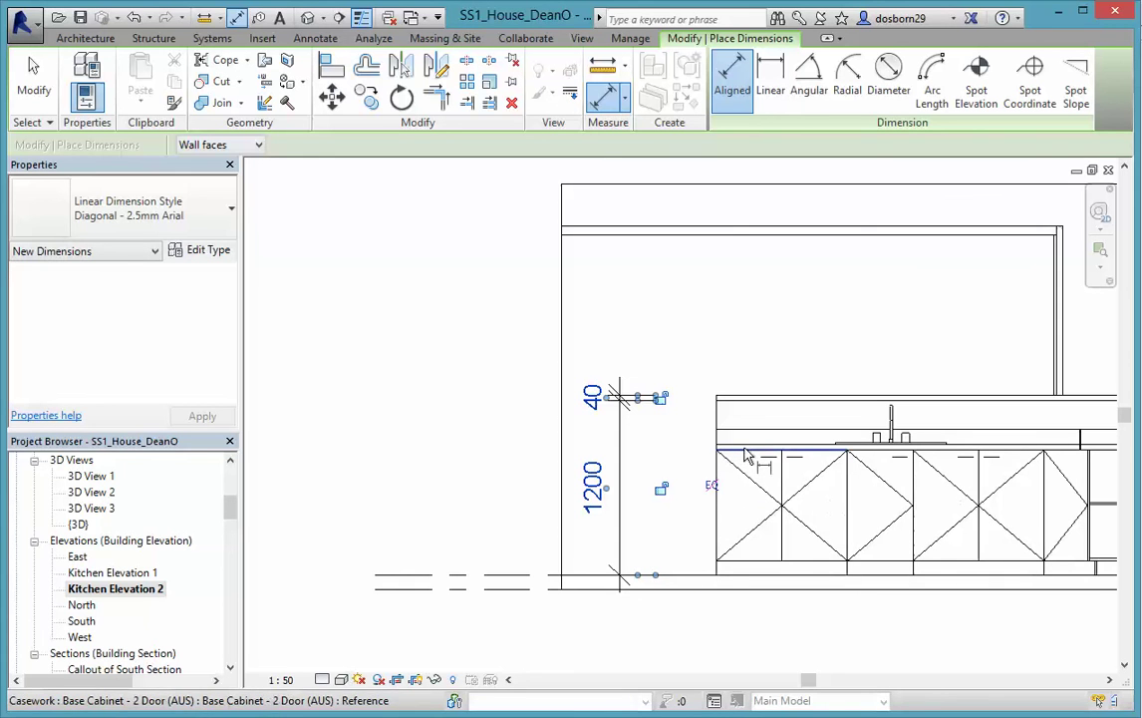
Place an aligned dimension from the sink countertop's upper edge to the floor, between the cabinets and the existing dimension chain
{"action": "left_click", "coordinate": [745, 450]}
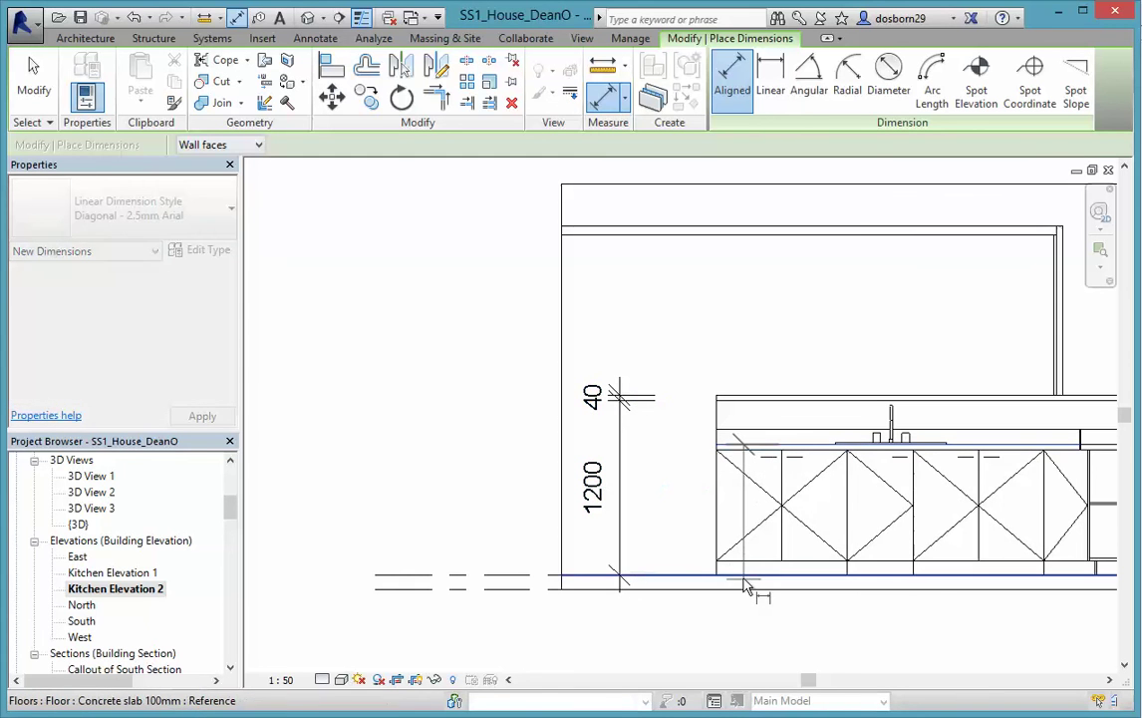
{"action": "left_click", "coordinate": [751, 578]}
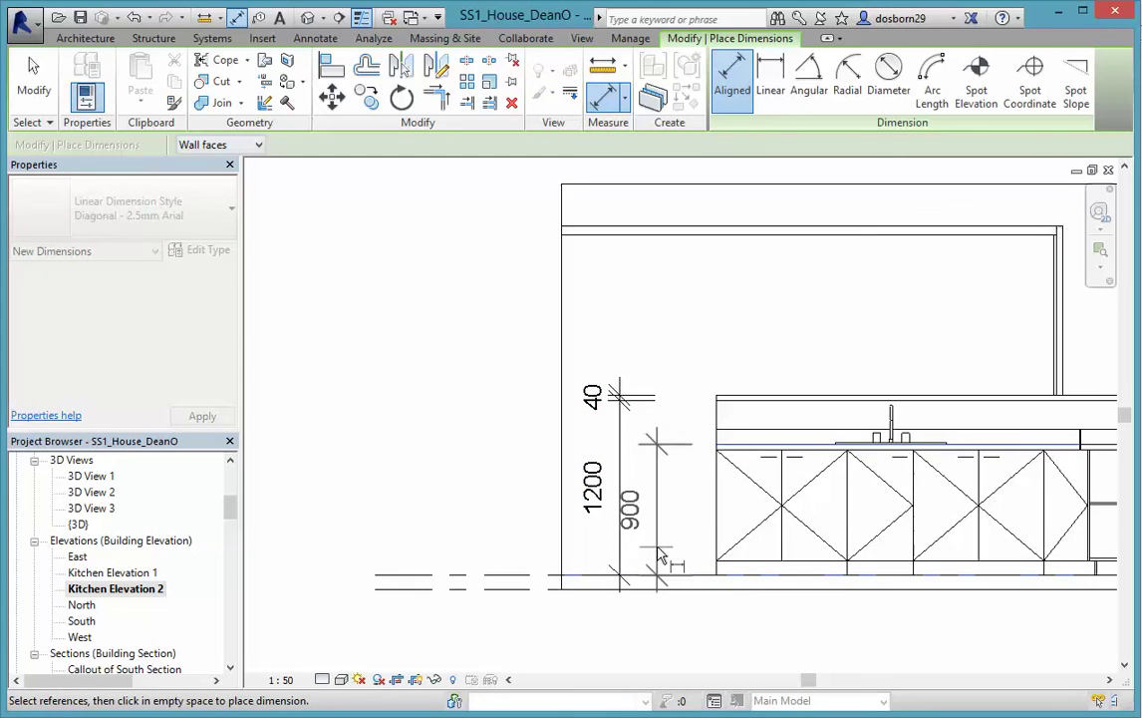
{"action": "left_click", "coordinate": [660, 562]}
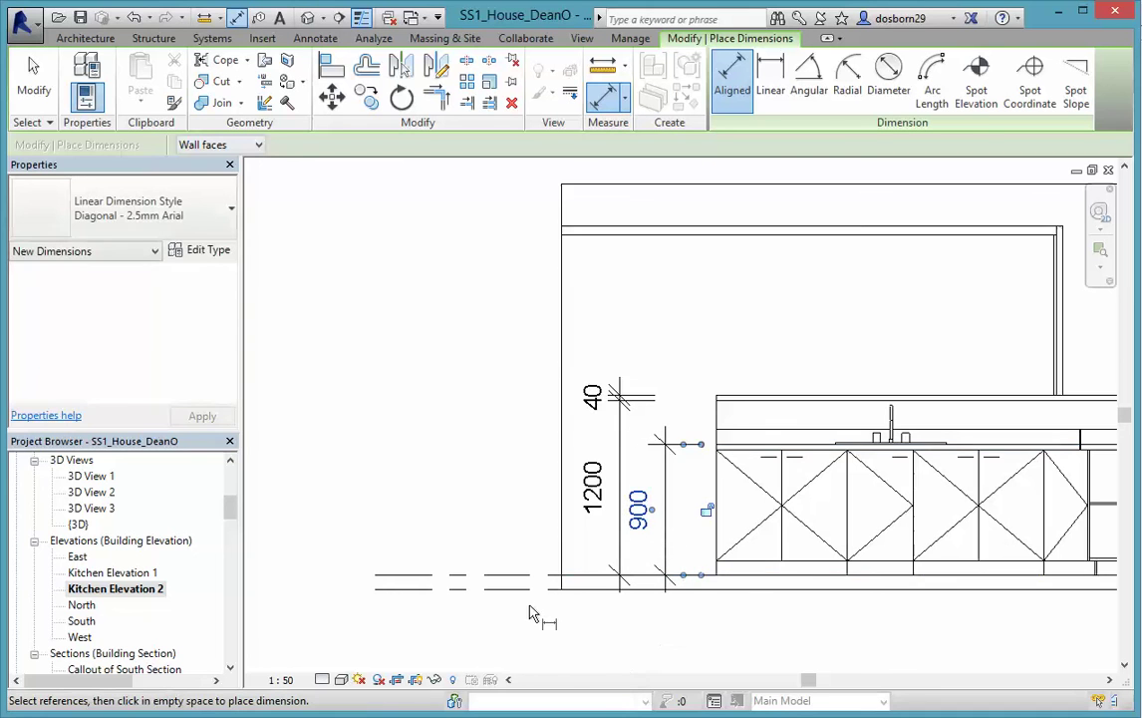
{"action": "scroll", "coordinate": [399, 327], "scroll_direction": "down", "scroll_amount": 2}
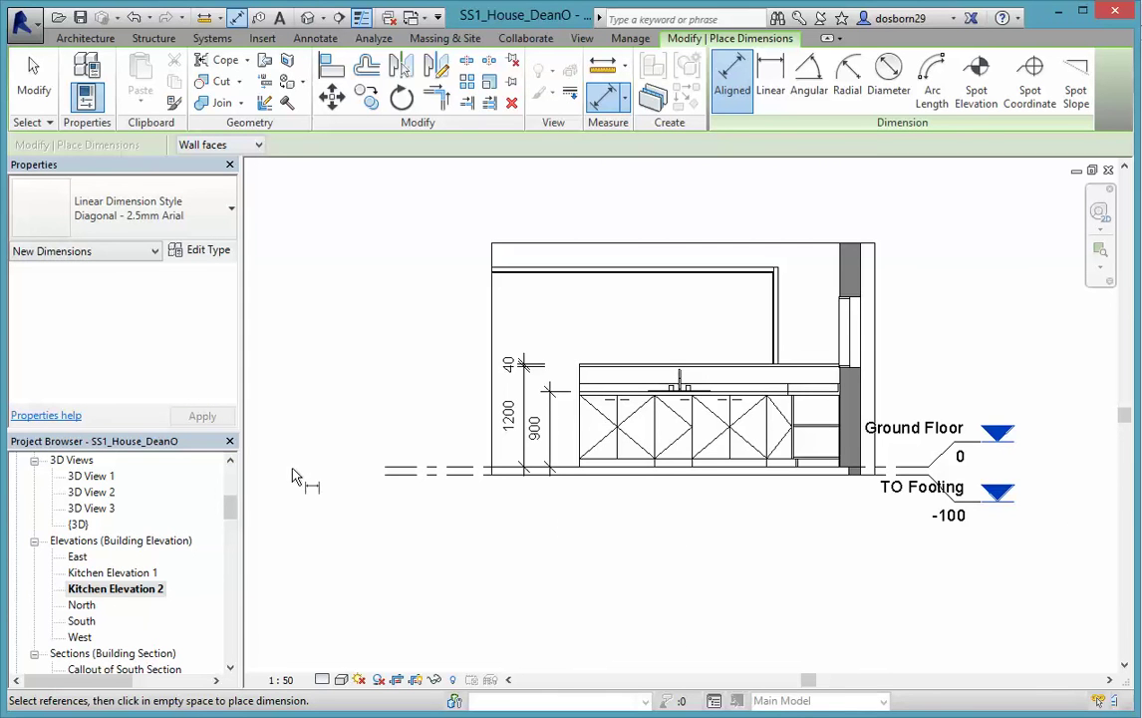